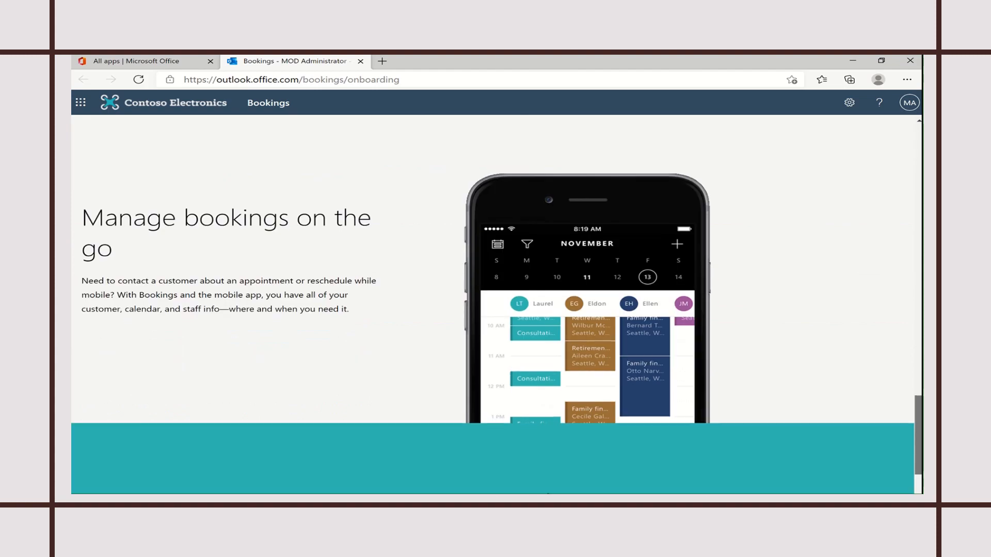
- Create a new School-type business named 'Parent's Meeting' in the Welcome to Bookings dialog
scroll(906, 147, "up", 20)
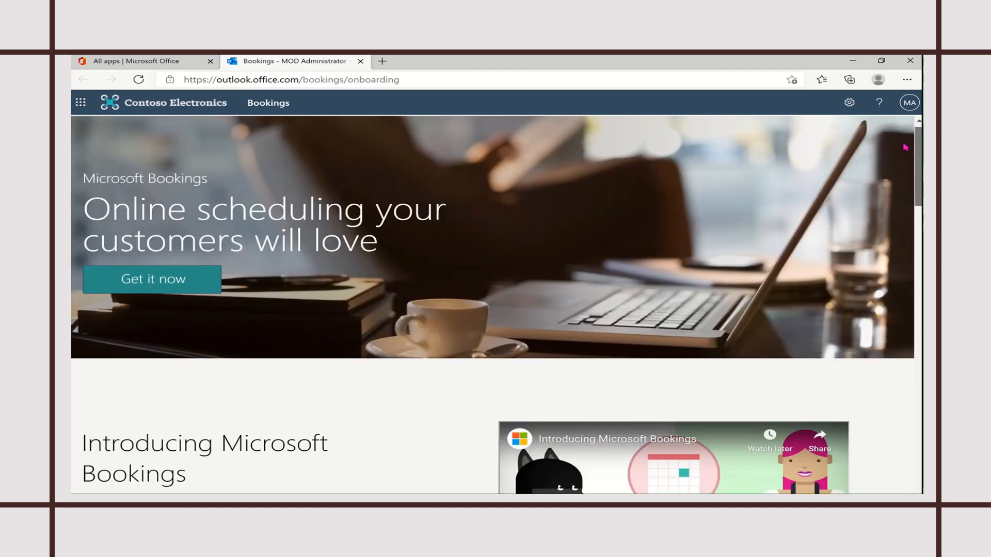
left_click_drag(918, 156, 920, 203)
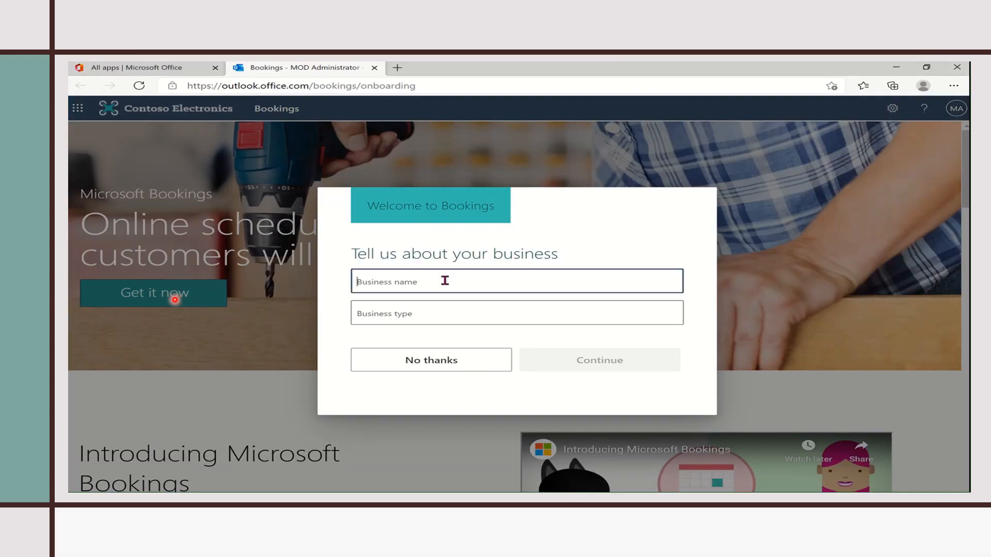
type("P")
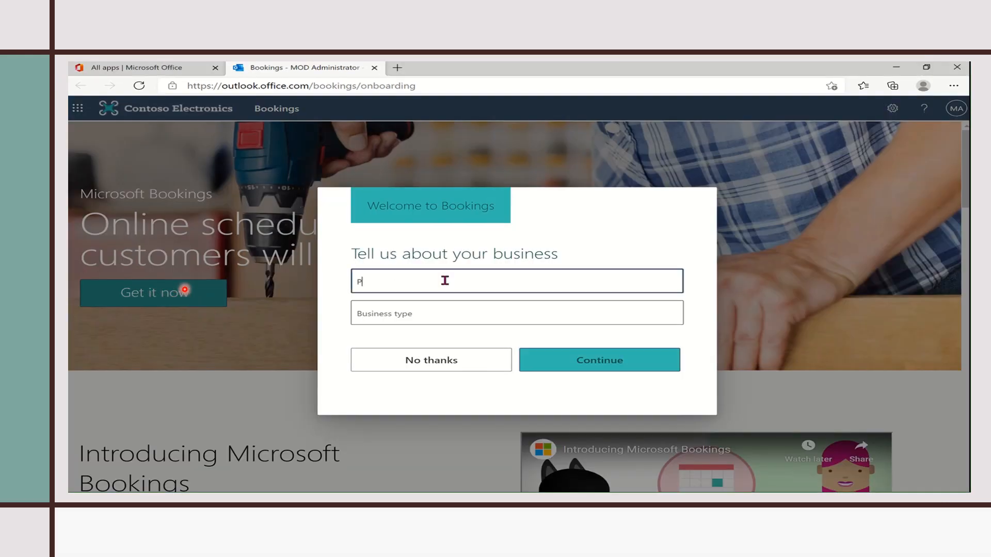
type("arent's Meet")
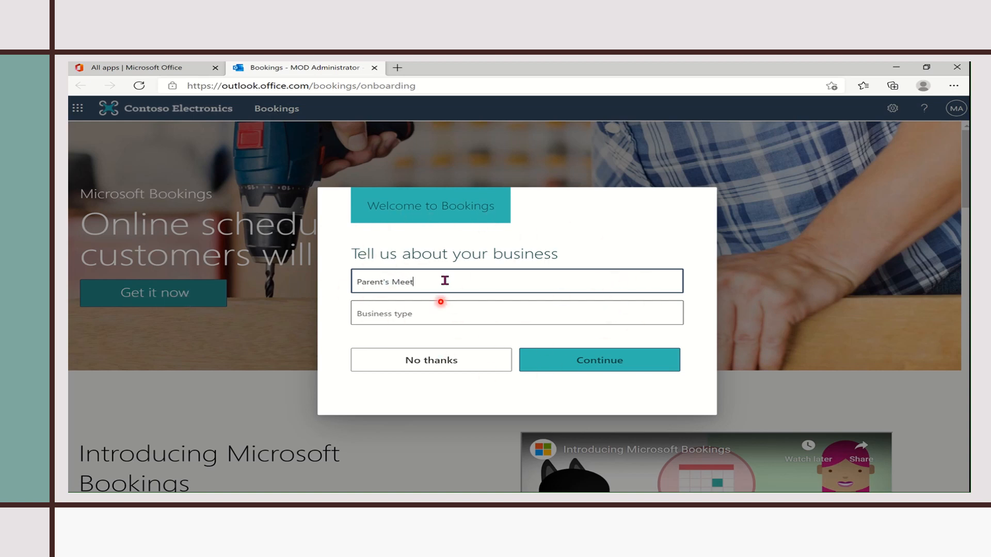
type("ing")
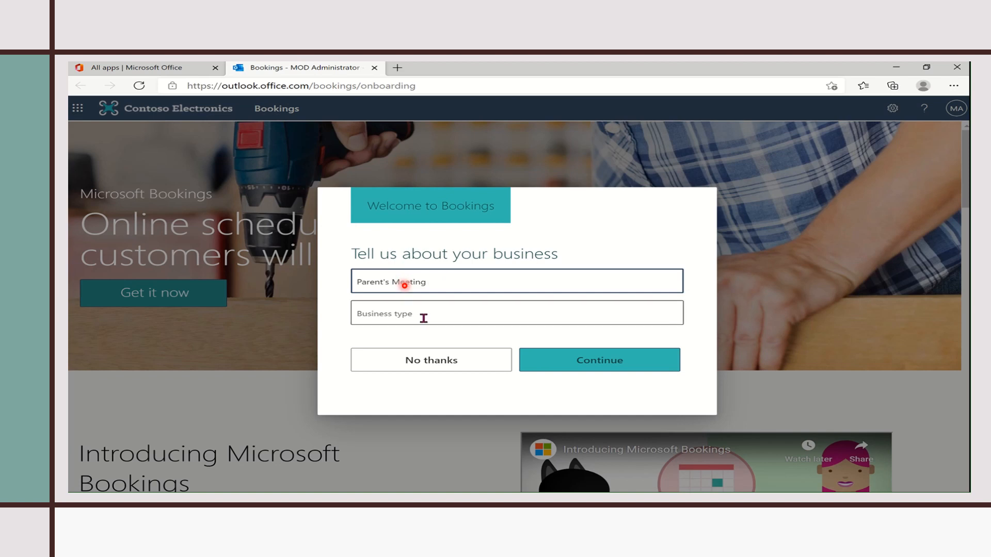
left_click(423, 318)
type("School")
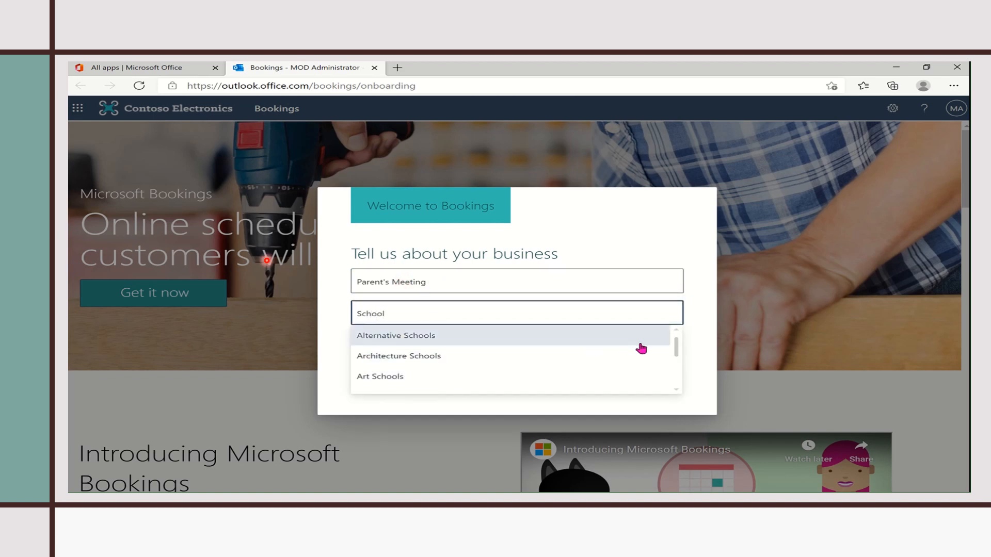
left_click_drag(675, 347, 675, 347)
scroll(675, 355, "down", 5)
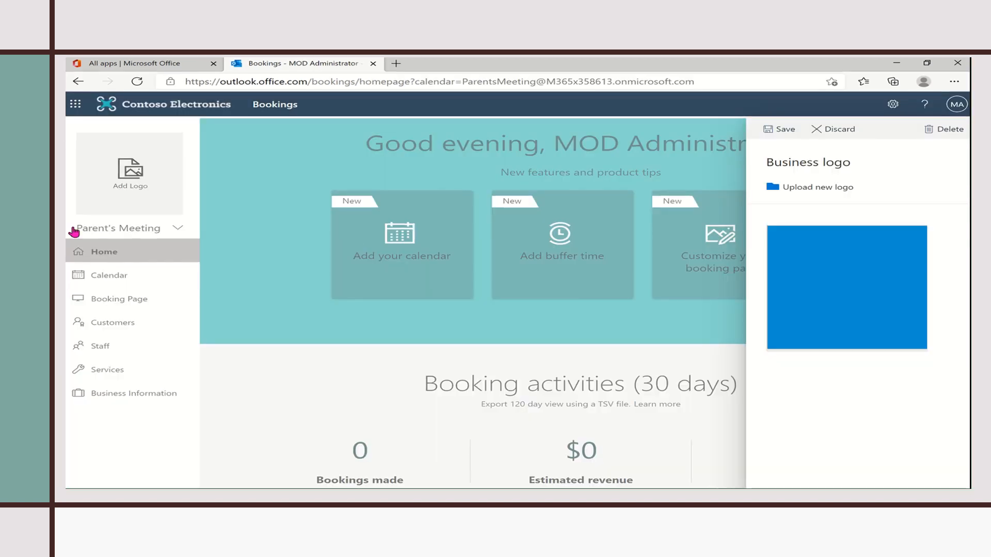
- Upload trade-schools-logo from Downloads as the business logo, give it a blue background, and save
left_click(126, 186)
left_click(126, 185)
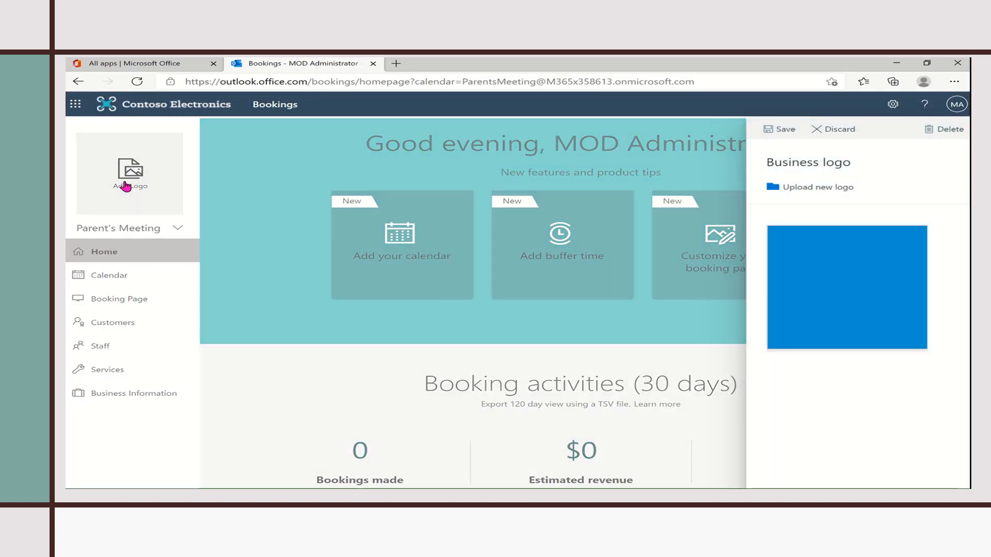
left_click(822, 188)
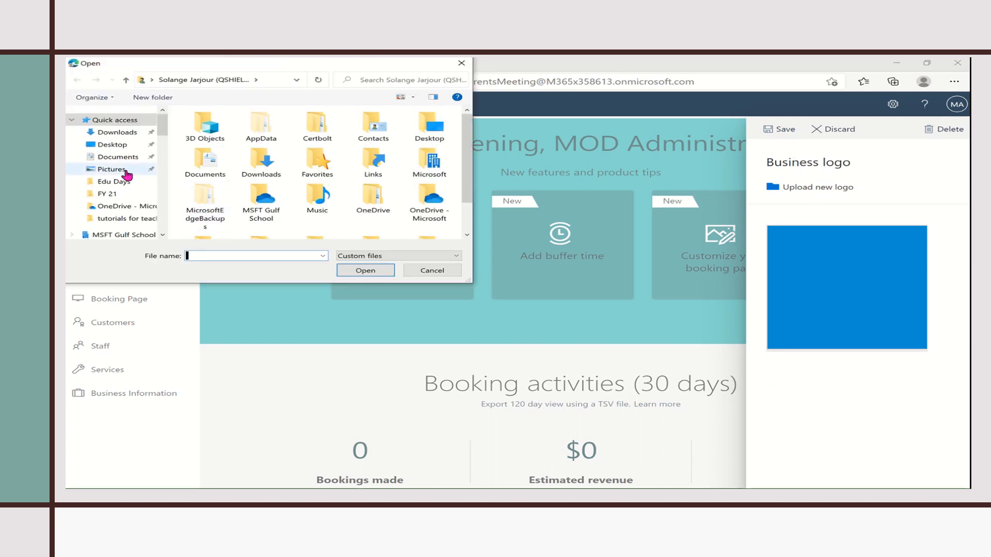
left_click(122, 133)
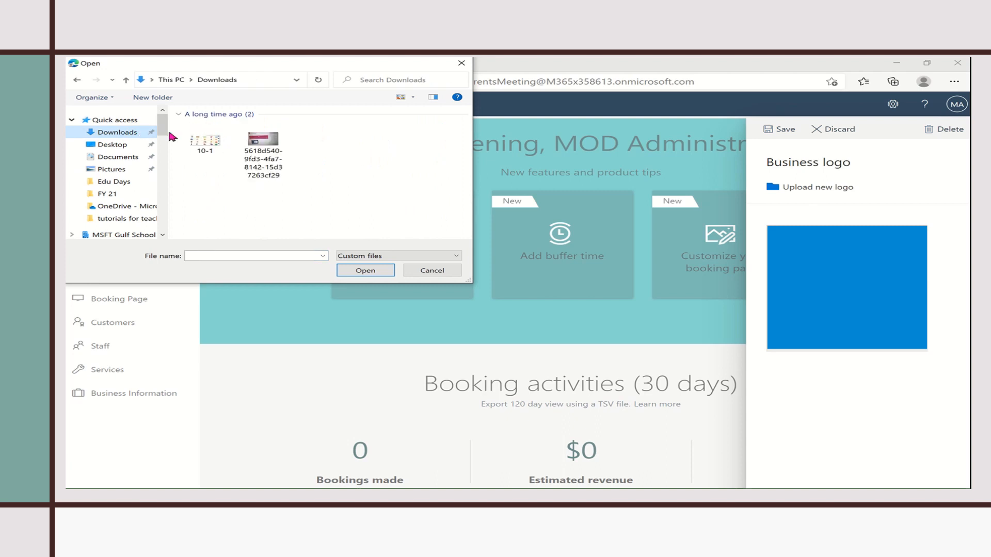
left_click(207, 143)
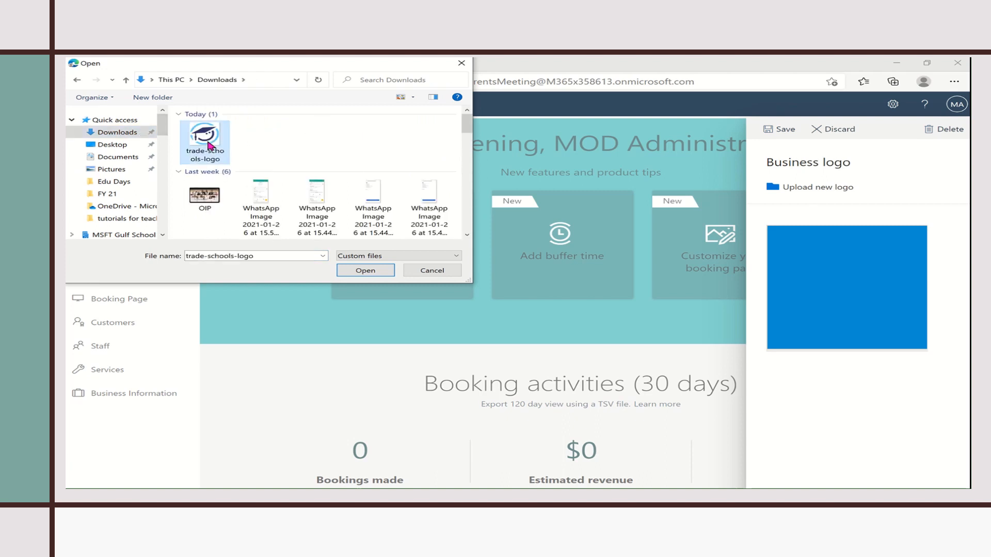
left_click(366, 271)
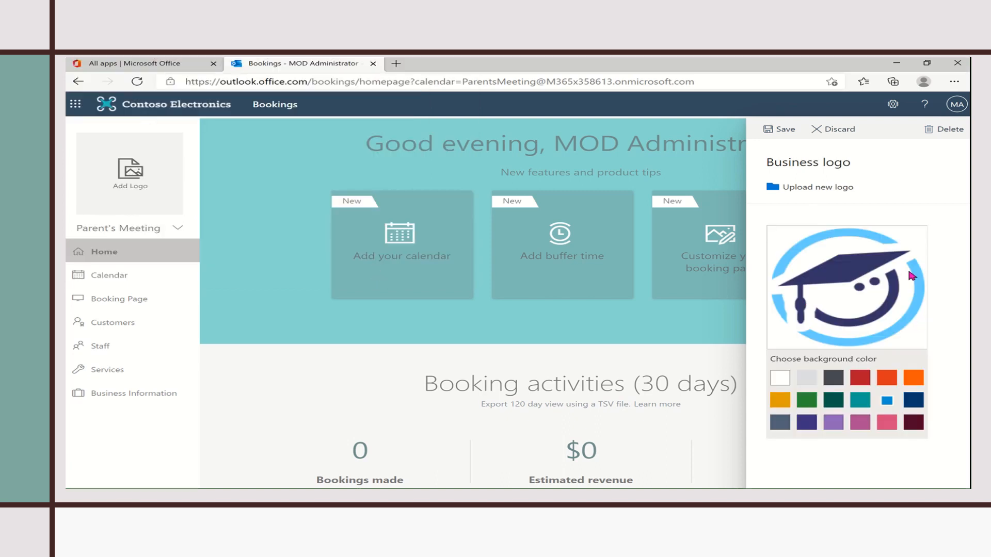
left_click(889, 402)
left_click(774, 129)
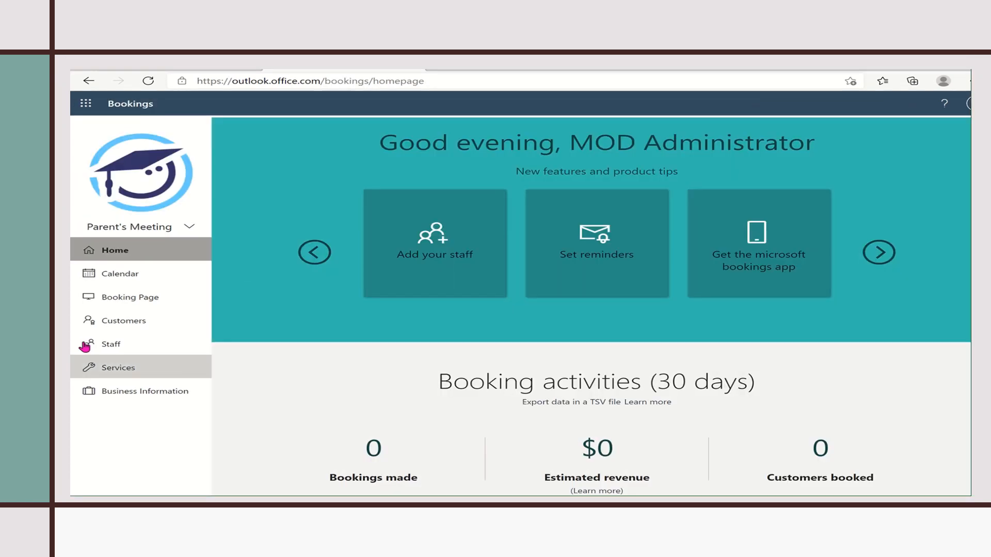
- Add a new staff member, picking a person from the directory instead of All Company
left_click(114, 343)
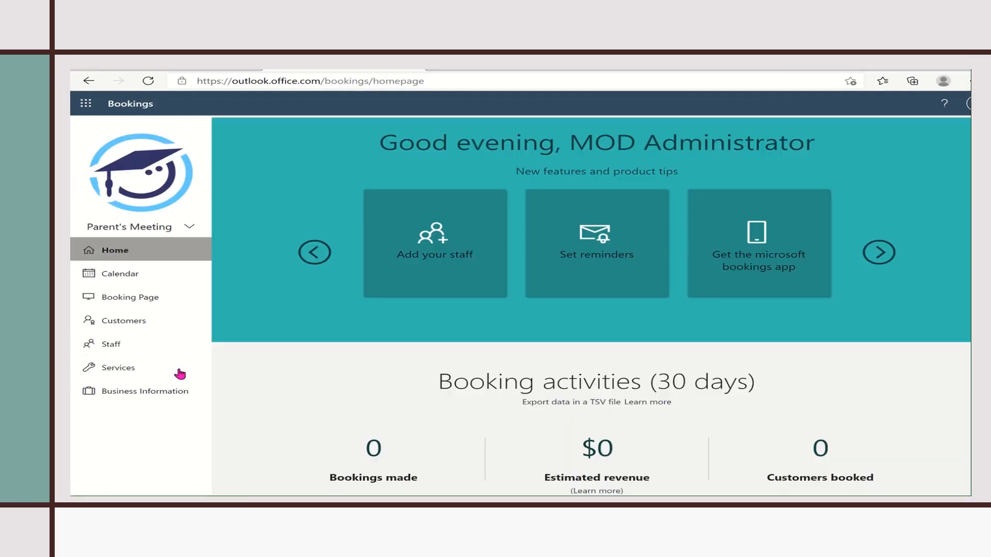
left_click(112, 345)
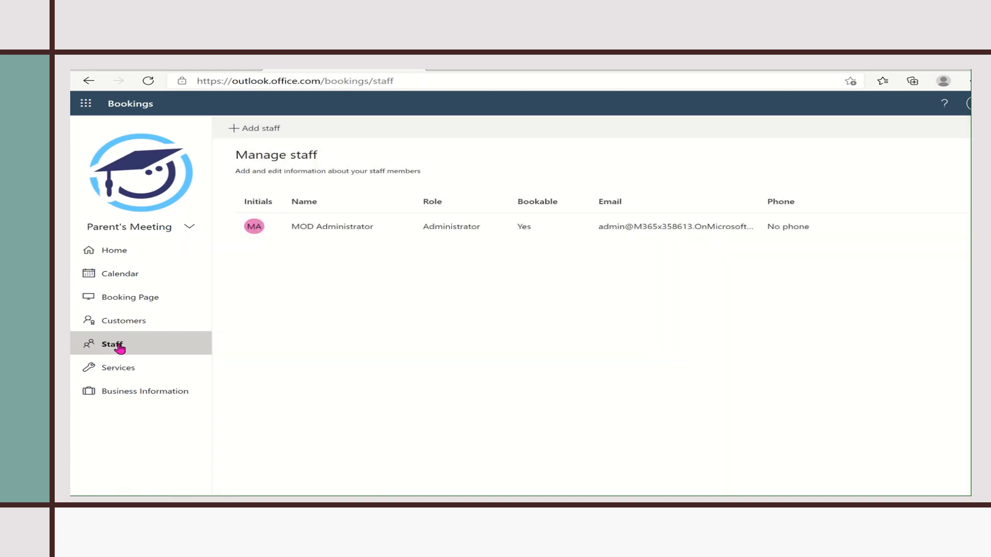
left_click(255, 130)
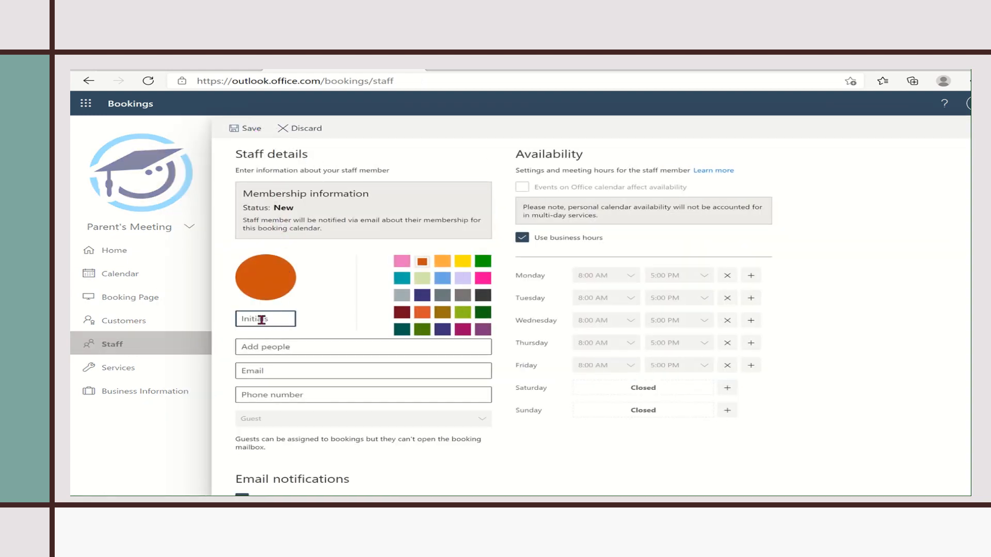
left_click(263, 345)
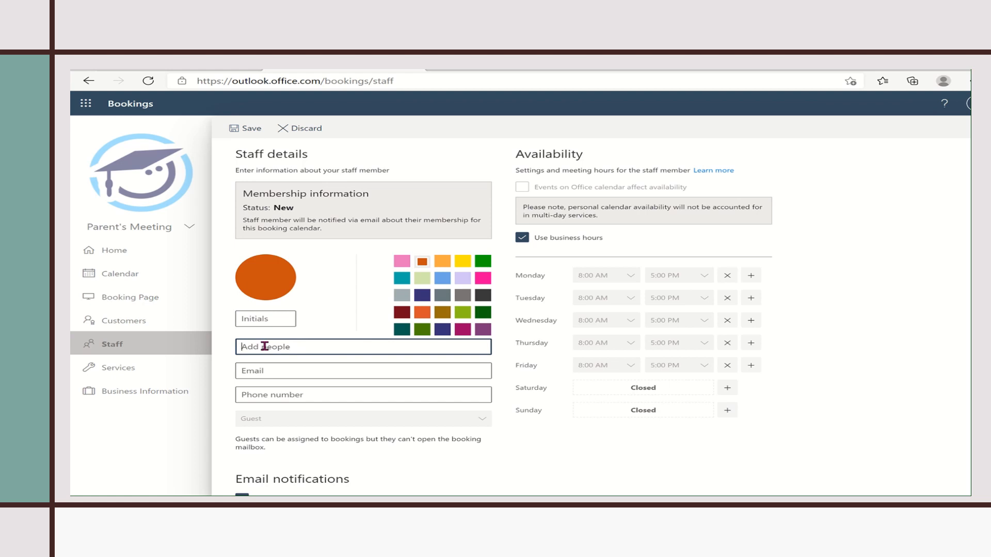
type("a")
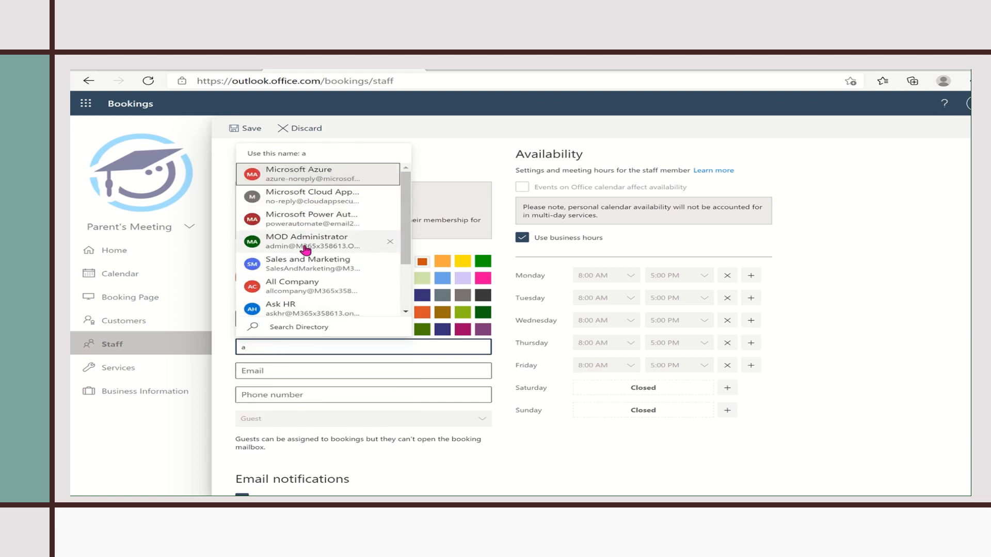
left_click(305, 283)
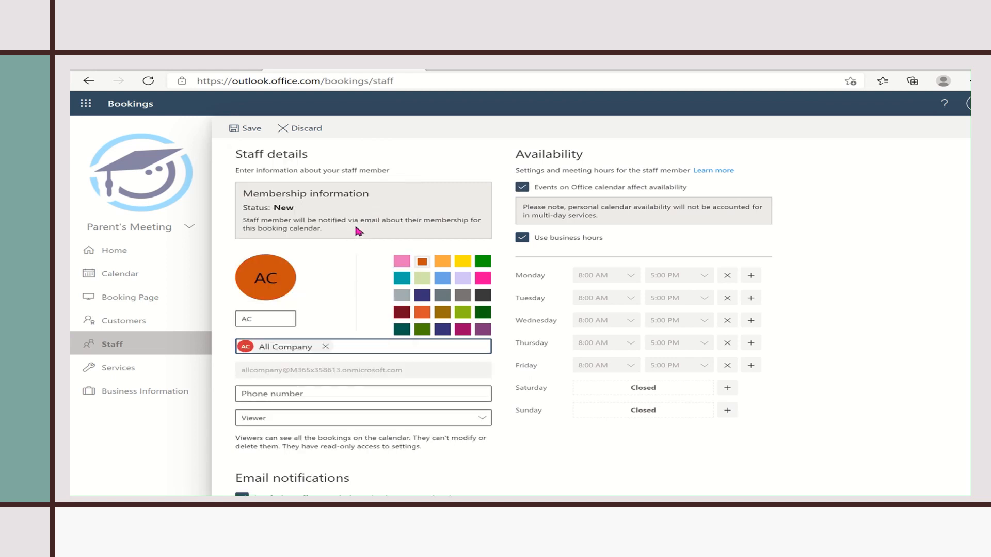
left_click(325, 346)
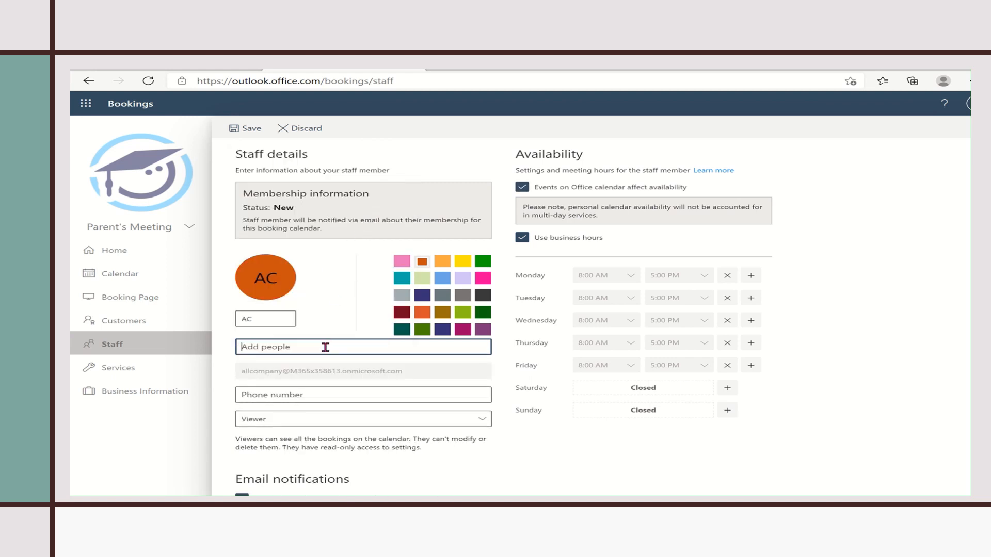
type("a")
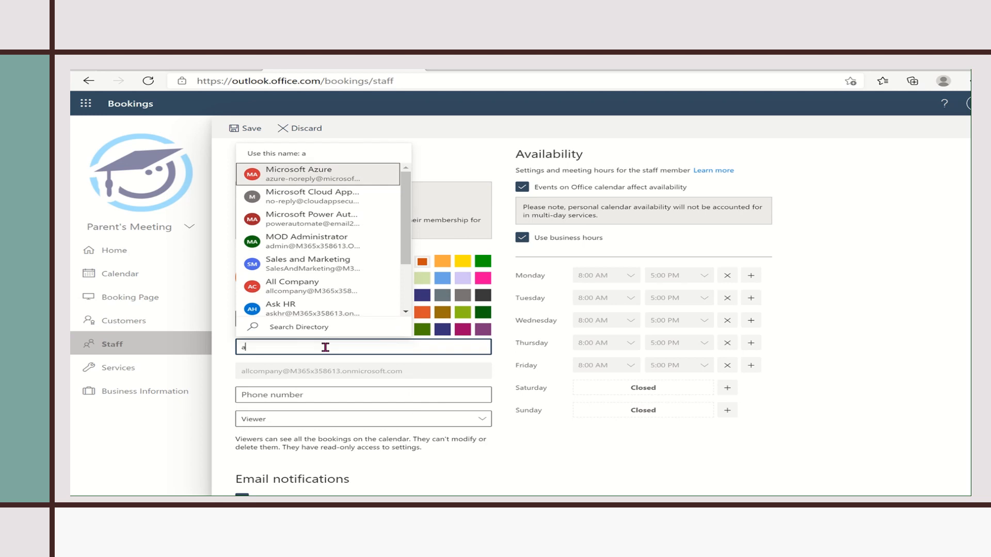
key("BackSpace")
type("b")
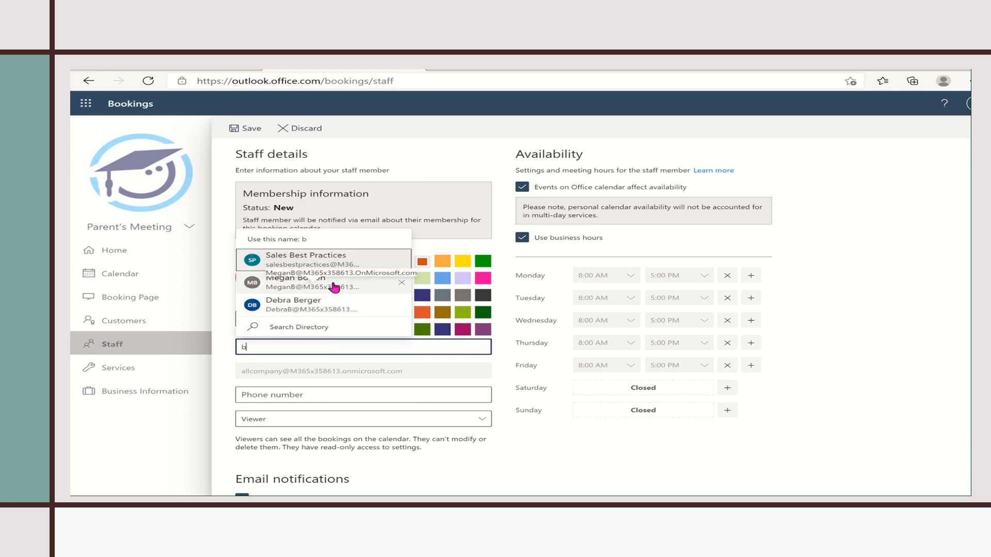
left_click(335, 287)
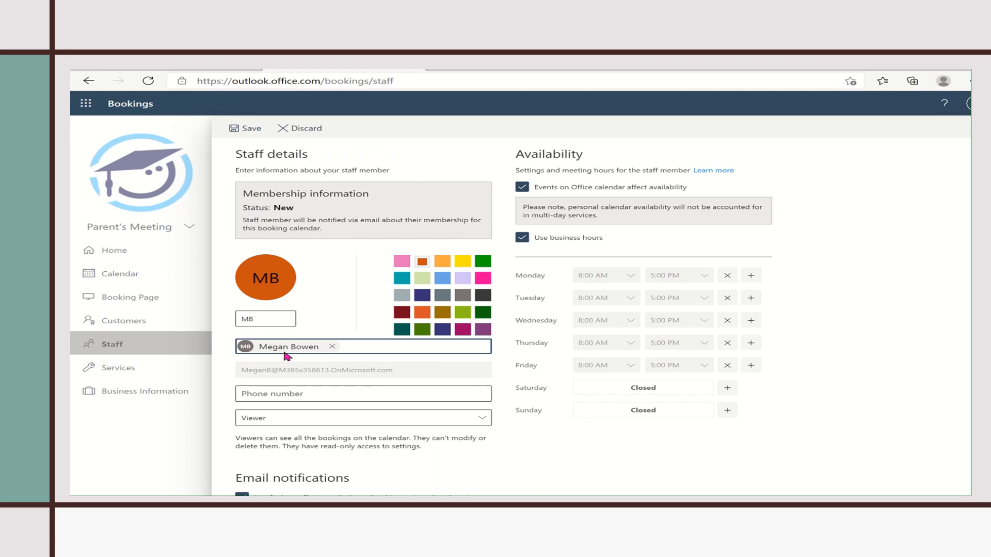
- Give the staff member a dark green colour and the Viewer role
left_click(421, 279)
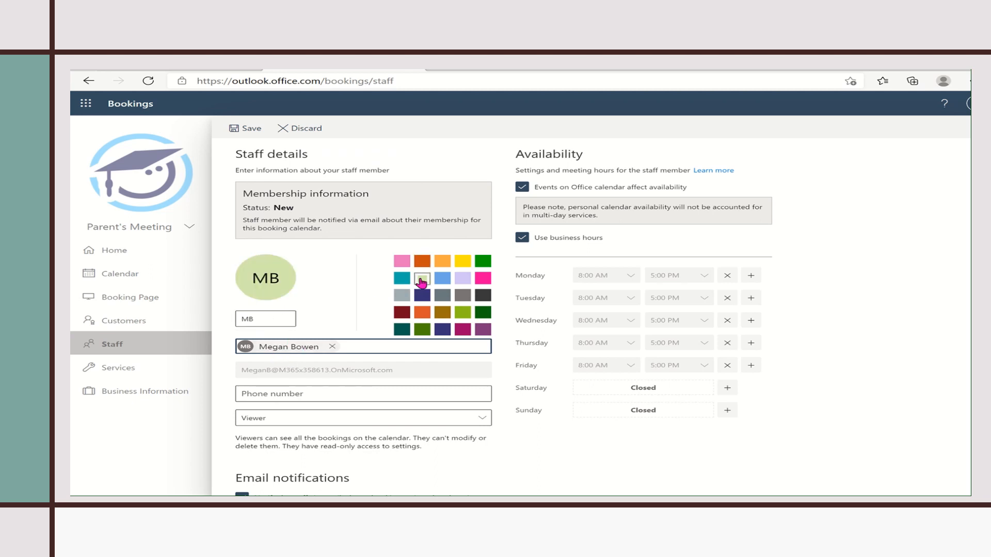
left_click(483, 261)
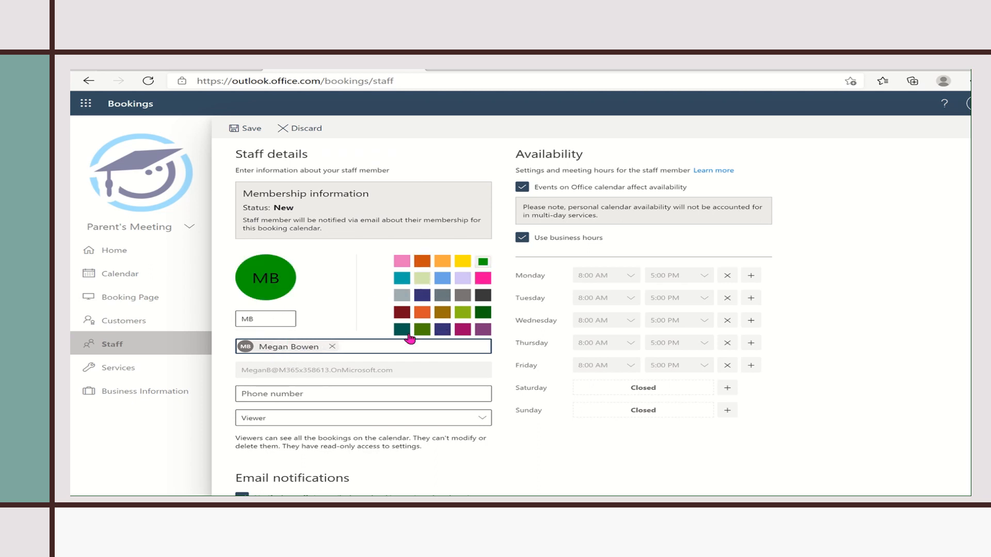
left_click(483, 415)
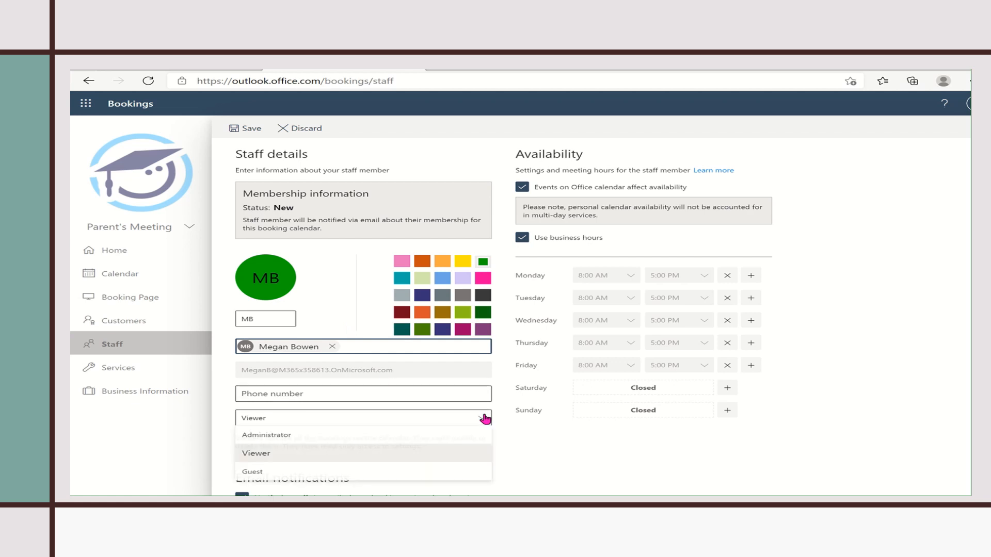
left_click(362, 459)
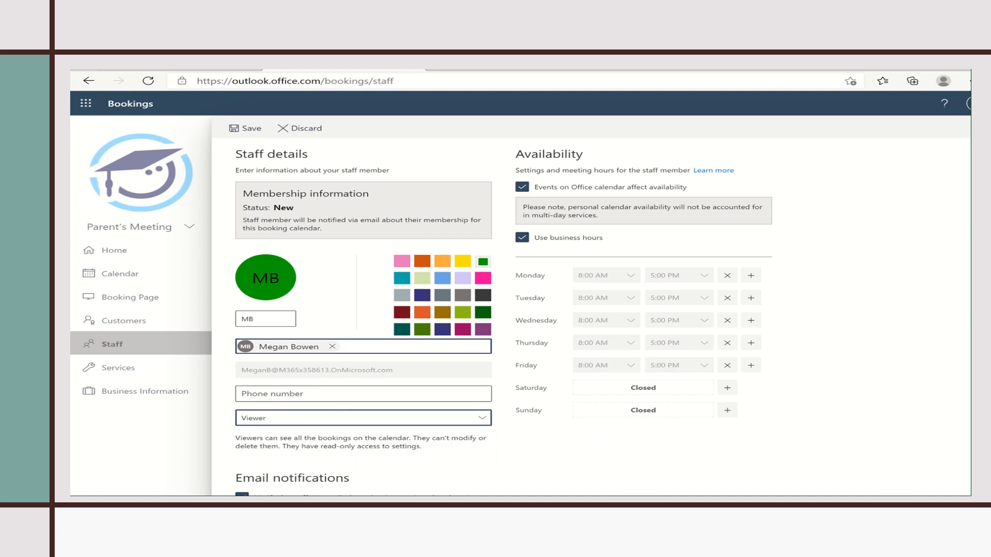
scroll(503, 317, "down", 1)
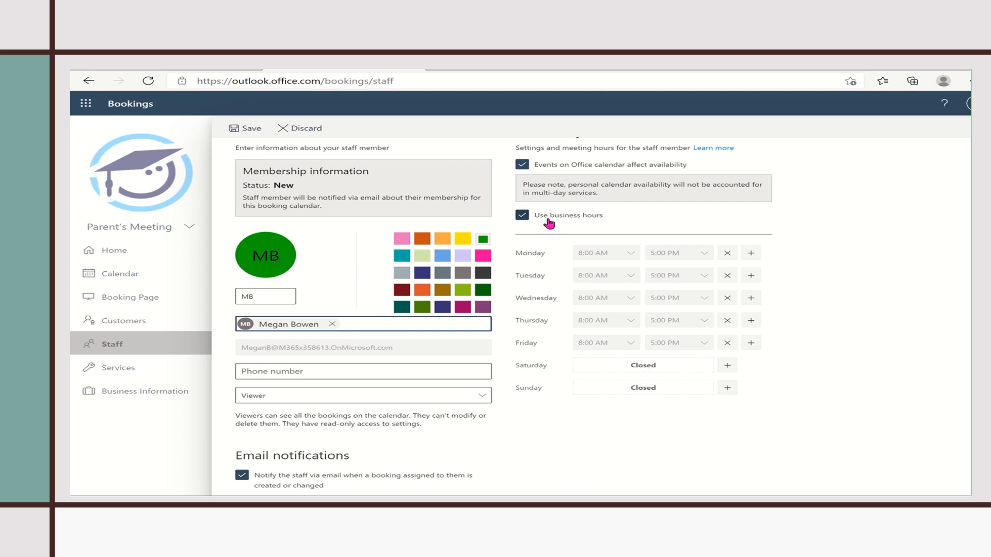
- Turn off business hours for the staff member and add Sunday working hours
left_click(522, 216)
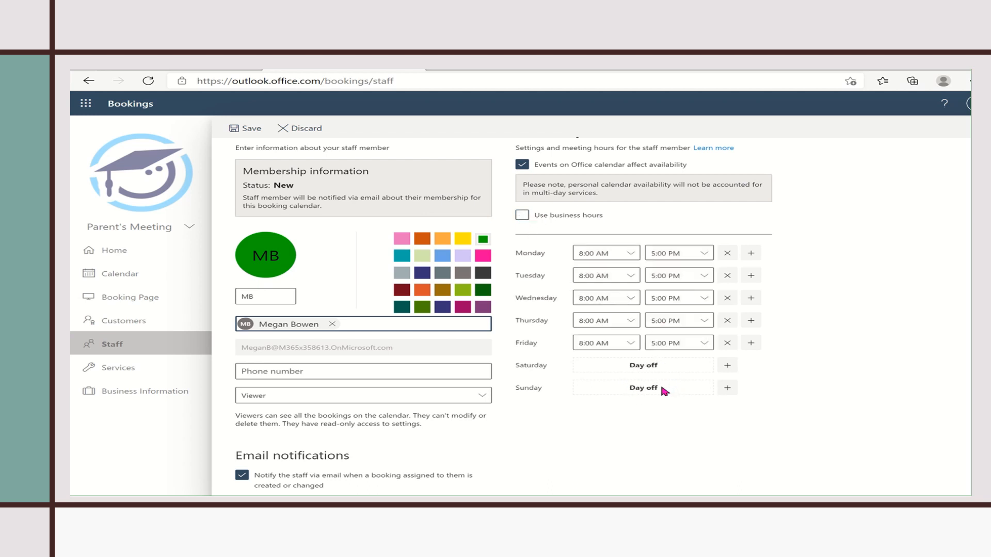
left_click(727, 388)
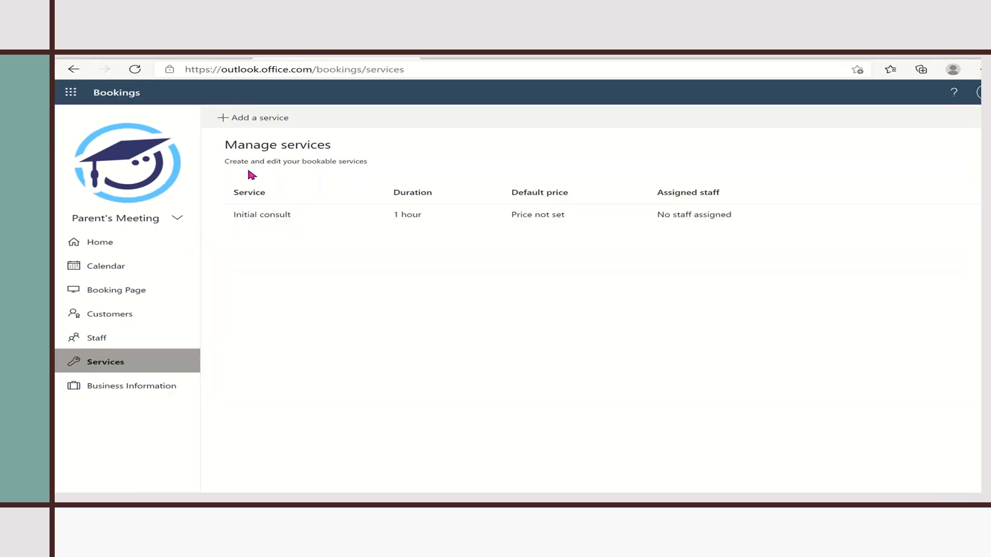
- Start adding a new service to get a blank service details form
left_click(267, 120)
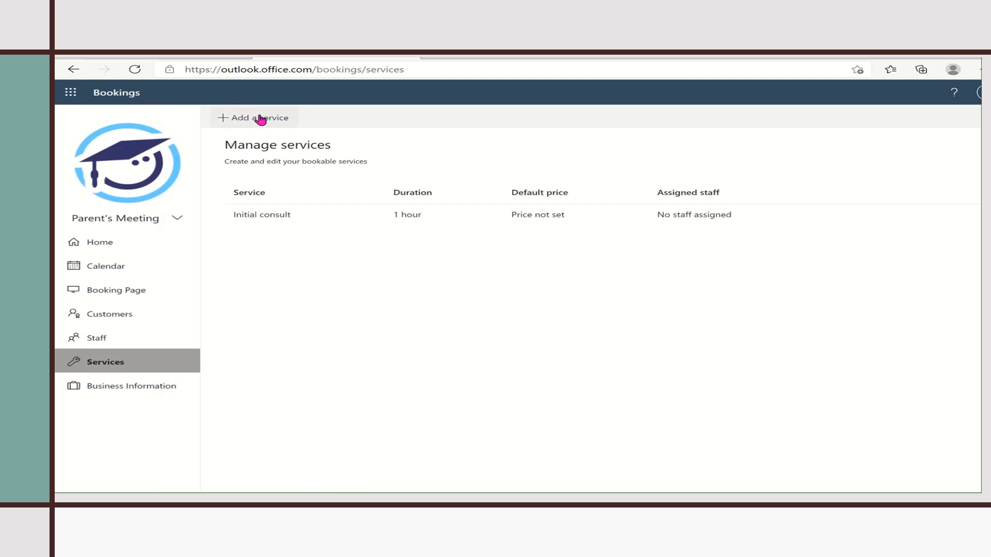
left_click(266, 120)
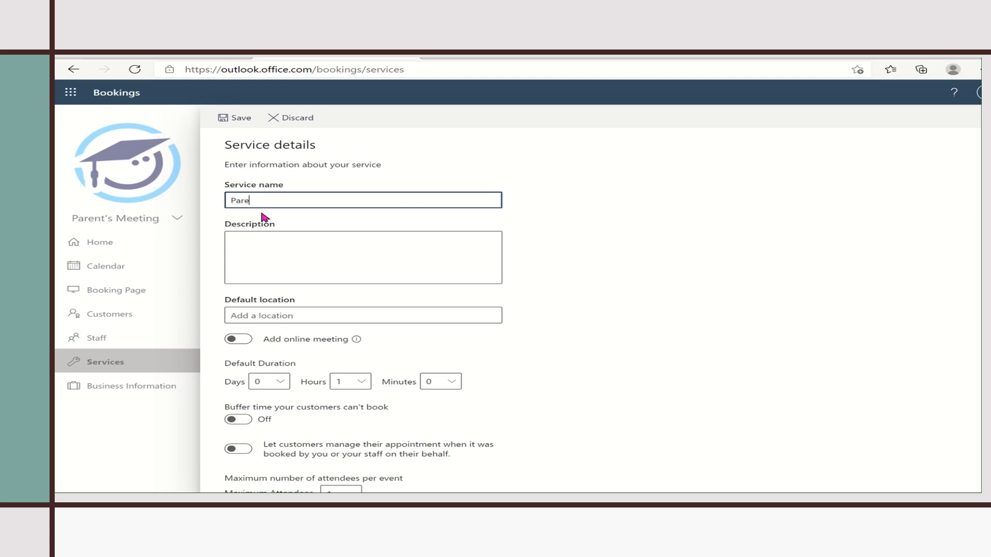
- Name the service 'Parent teacher meeting', enable online meetings, and set duration to 1 hour 20 minutes
type("Parent teacher meeting")
left_click(240, 340)
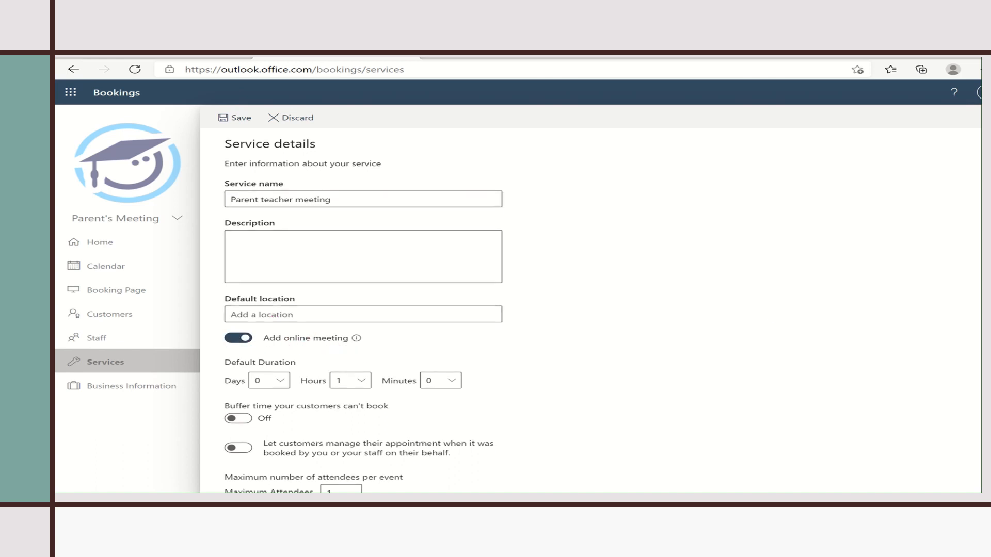
scroll(540, 260, "down", 2)
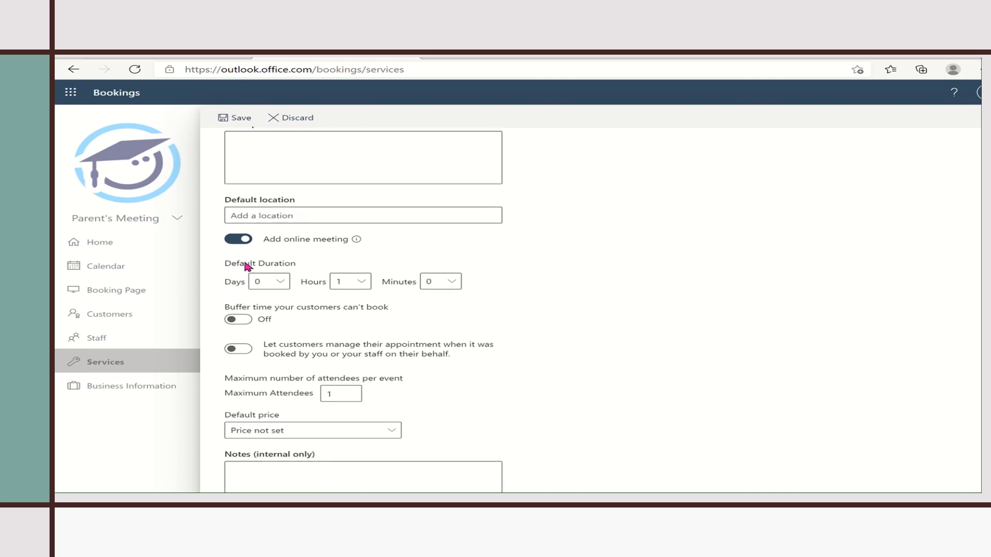
left_click(282, 283)
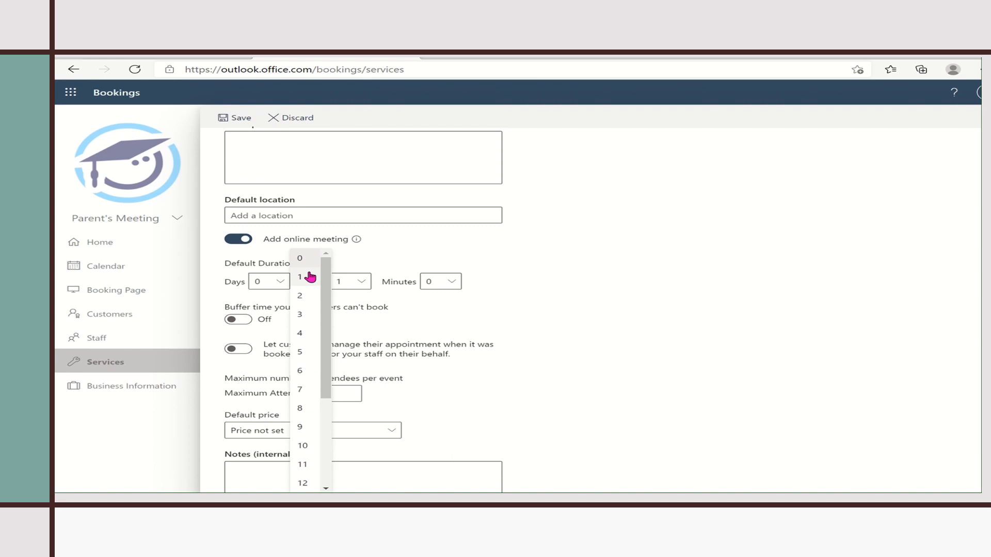
left_click(310, 278)
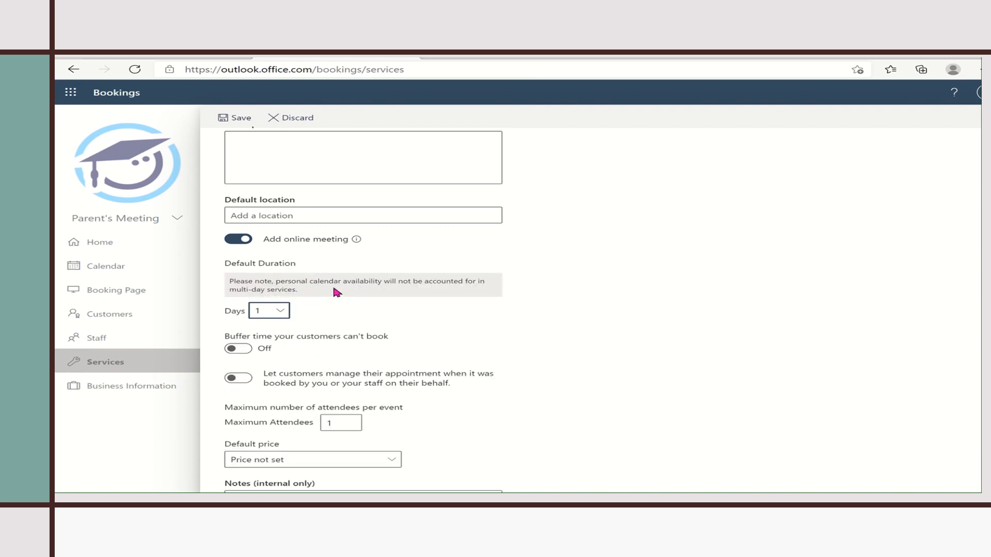
left_click(279, 311)
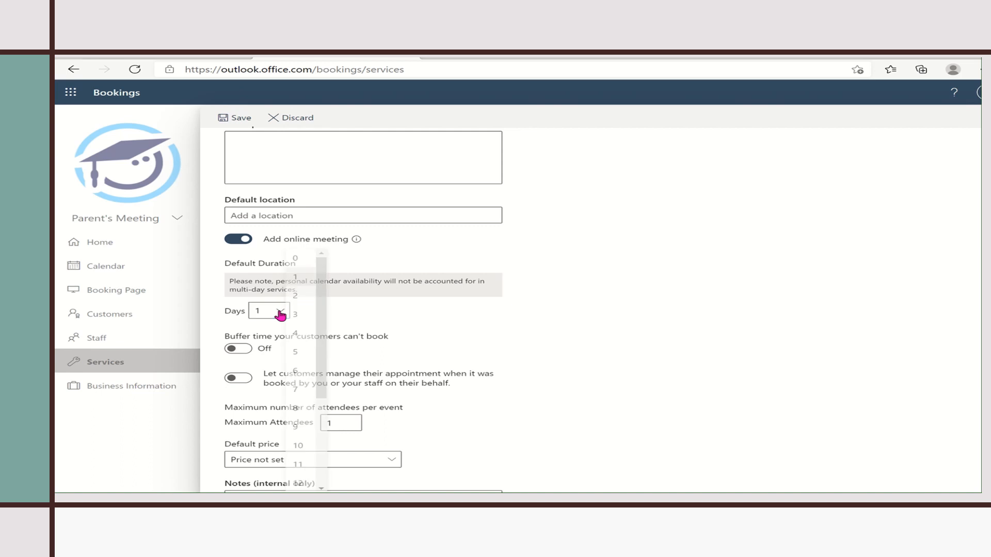
left_click(307, 259)
left_click(450, 283)
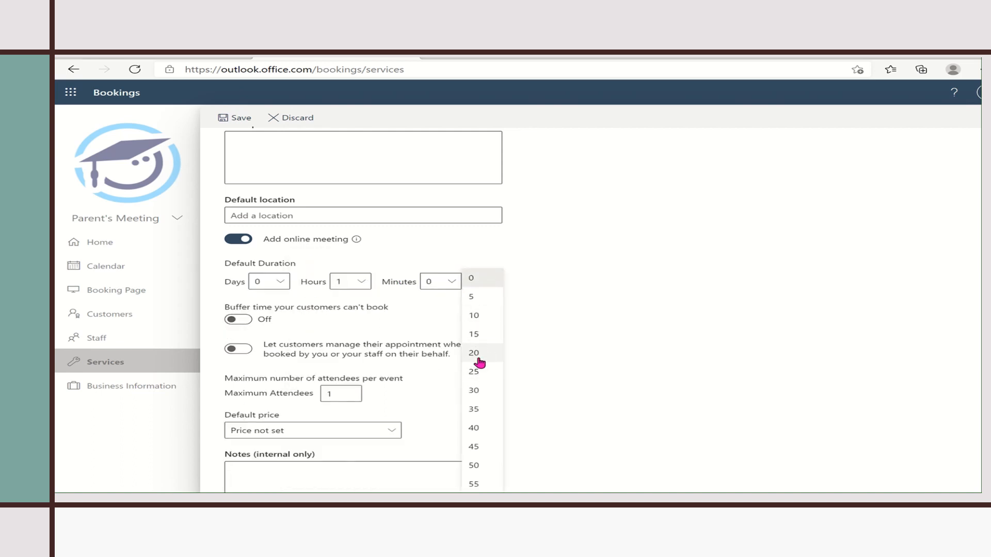
left_click(477, 354)
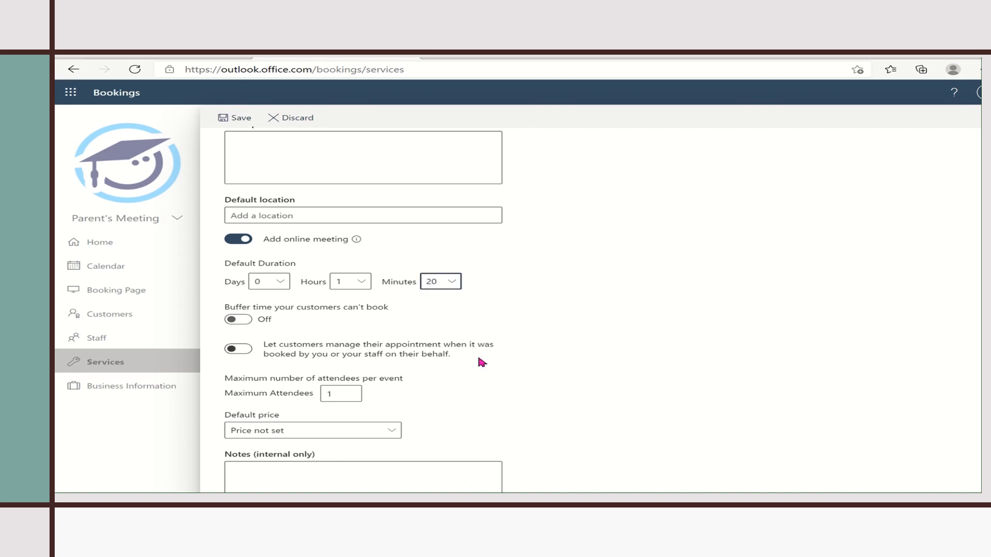
- Turn on 1-hour buffers before and after, keeping Maximum Attendees at 1 and price not set
left_click(240, 320)
left_click(284, 346)
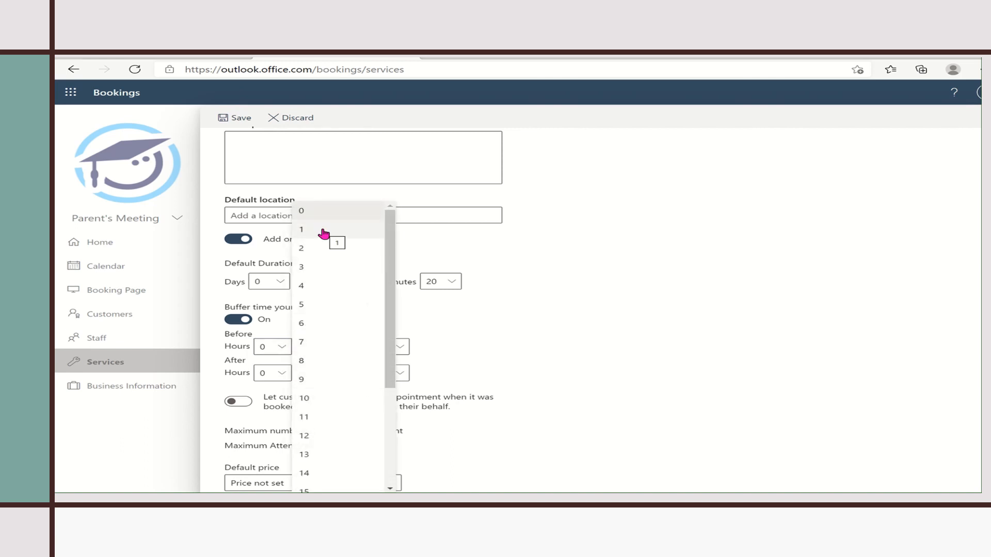
left_click(325, 234)
left_click(287, 373)
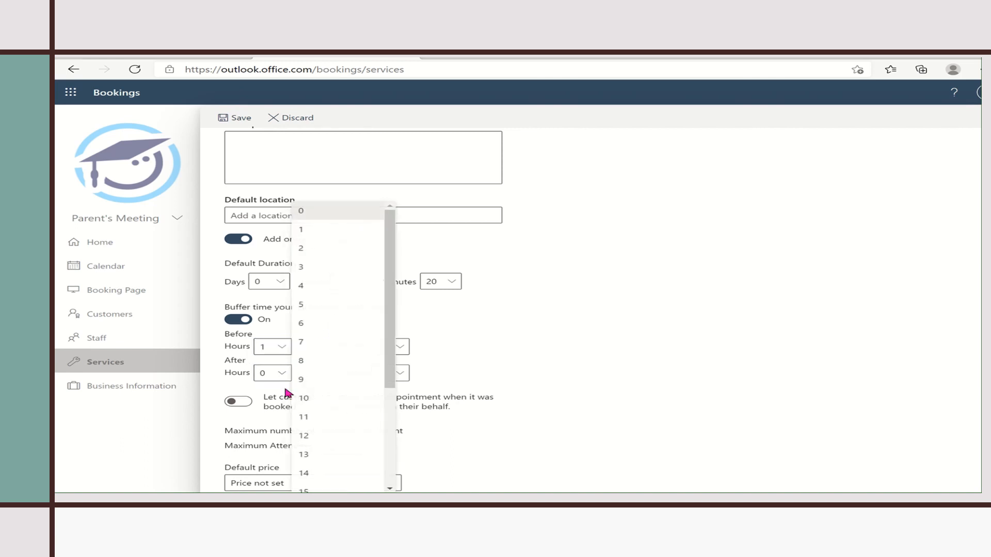
left_click(308, 231)
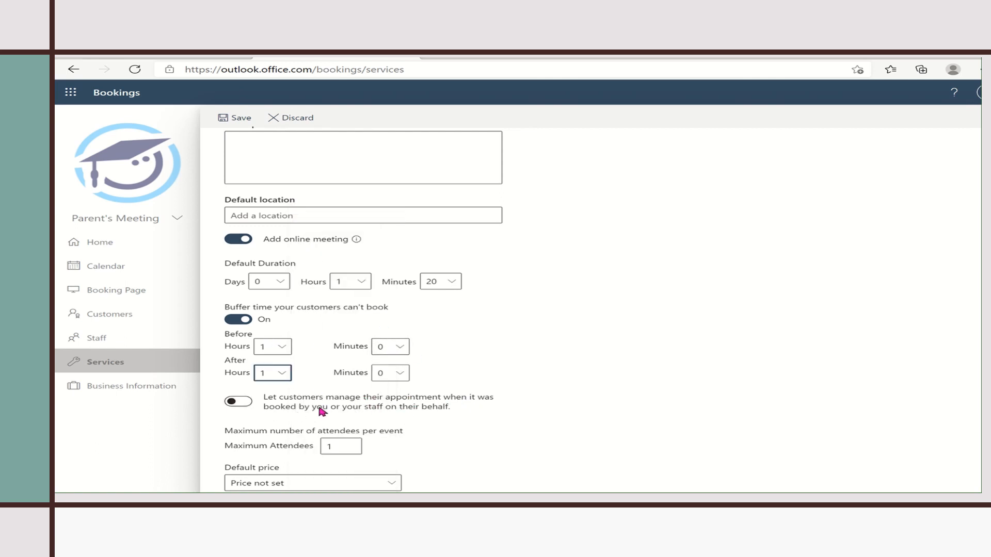
scroll(408, 258, "down", 4)
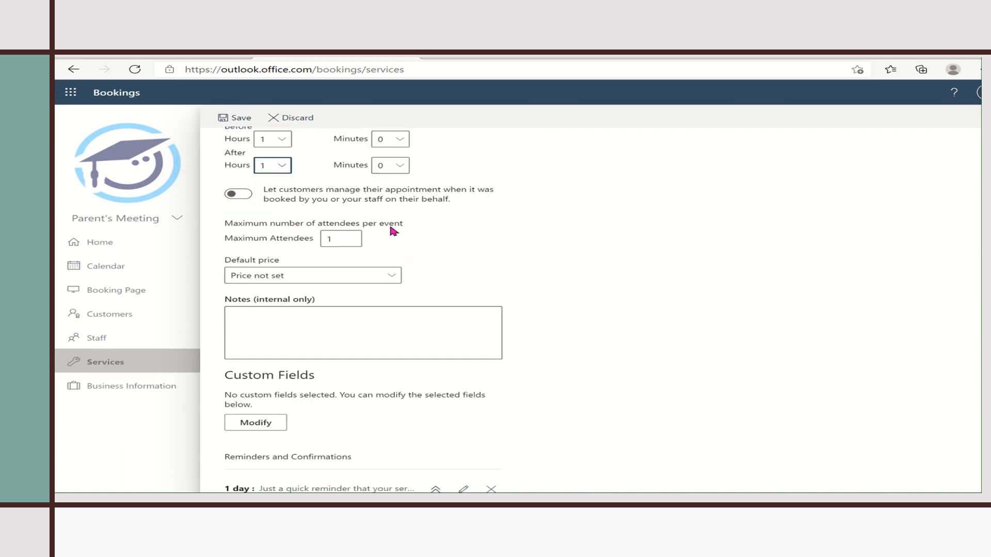
left_click(334, 241)
left_click(395, 278)
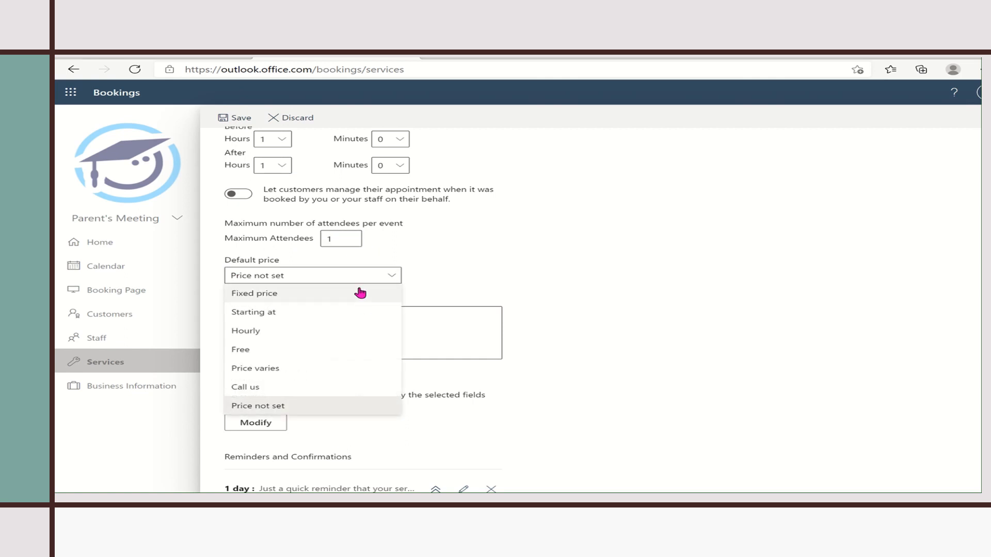
left_click(549, 239)
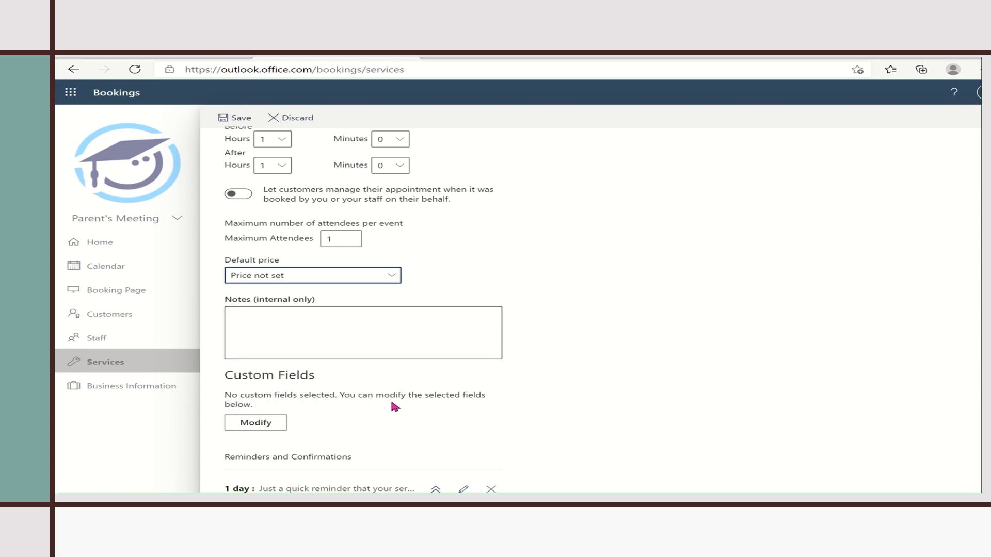
scroll(589, 310, "down", 5)
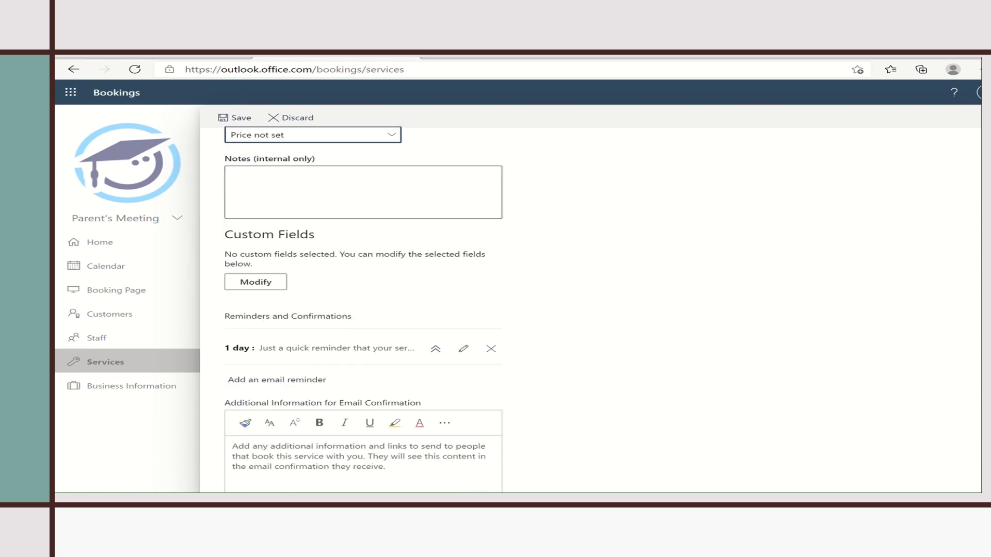
scroll(520, 284, "down", 2)
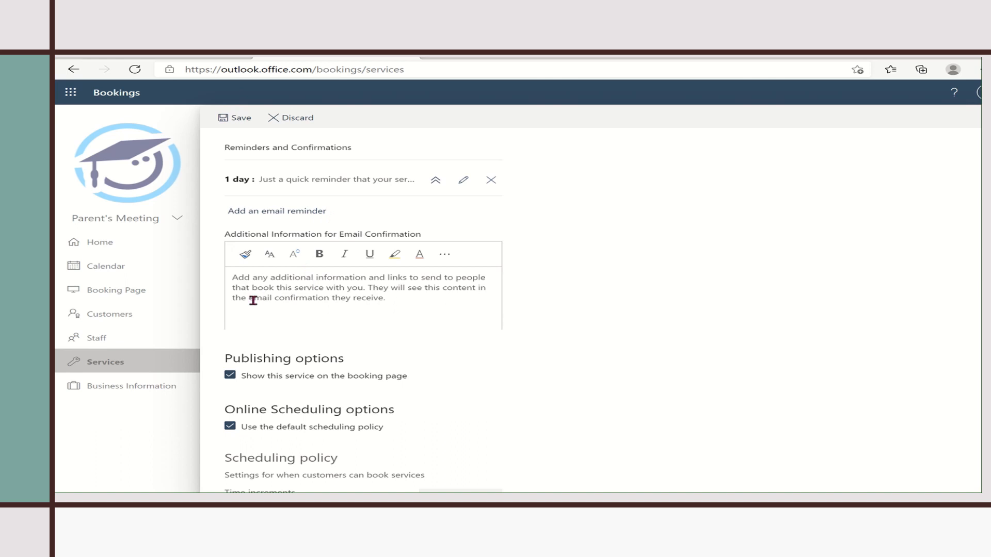
- Add 'Dear Parent, Please be on time' as the email confirmation's additional information
left_click(296, 287)
type("Dear")
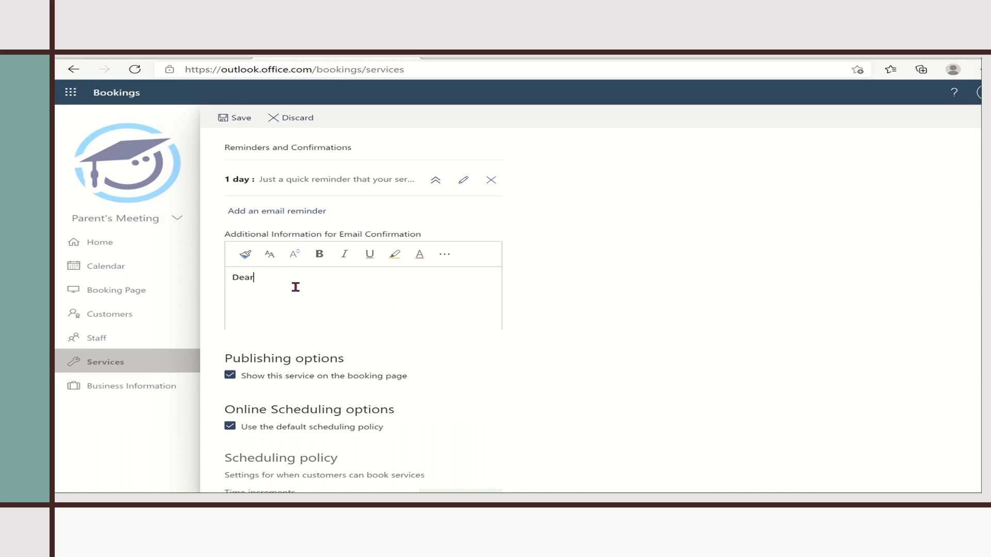
type(" Oare")
type("Please")
type(" be o")
type("n time")
scroll(362, 309, "down", 5)
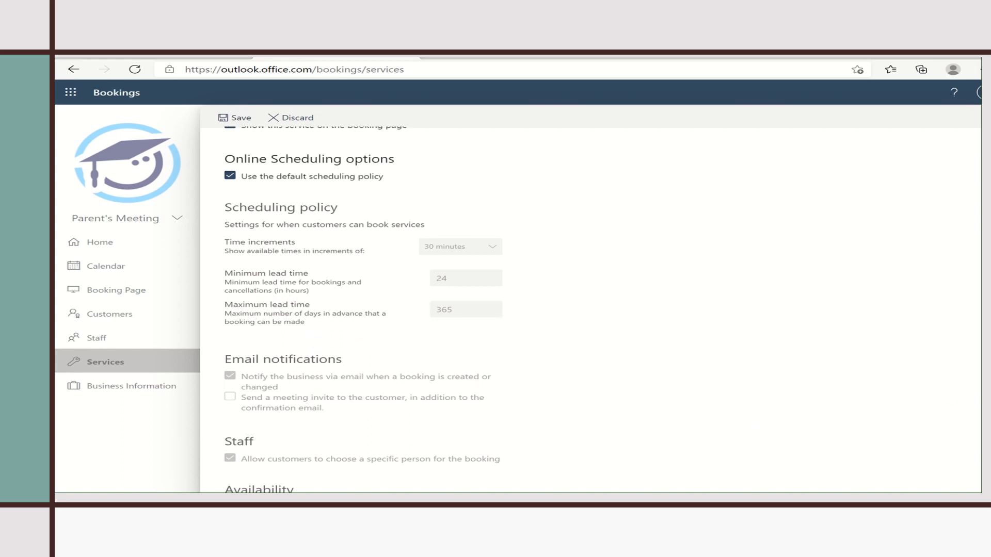
- Turn off the default scheduling policy for the service, then go to the Booking Page settings
scroll(361, 310, "down", 3)
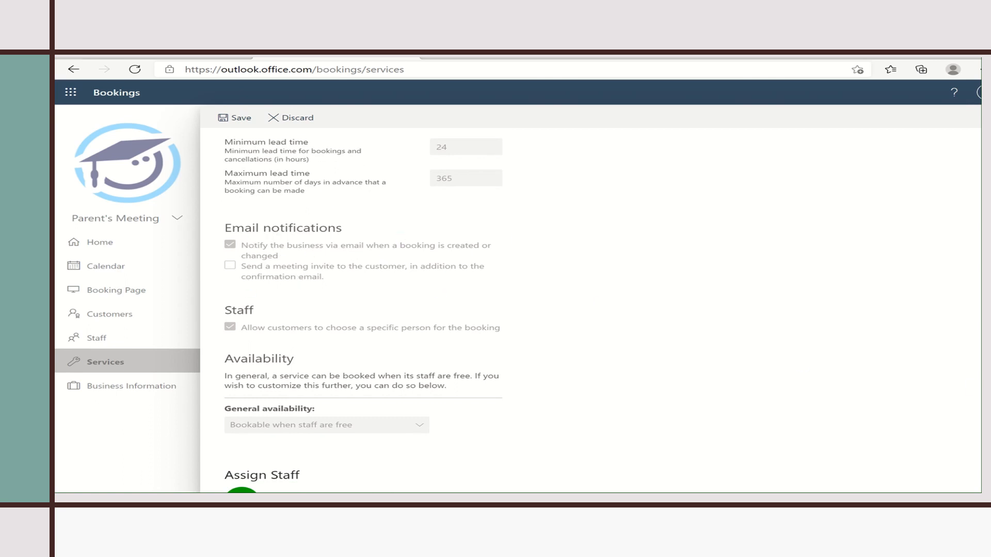
scroll(361, 310, "up", 4)
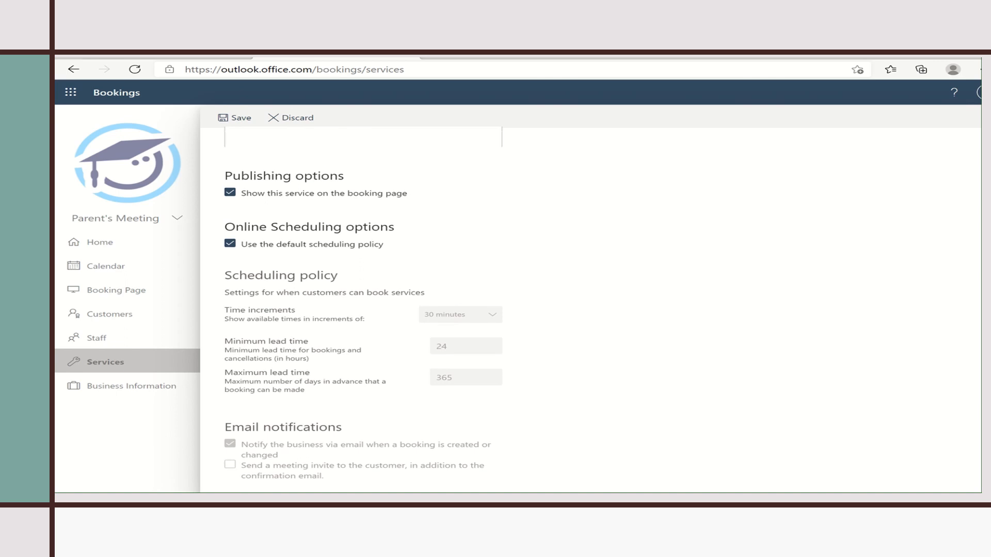
scroll(361, 309, "down", 5)
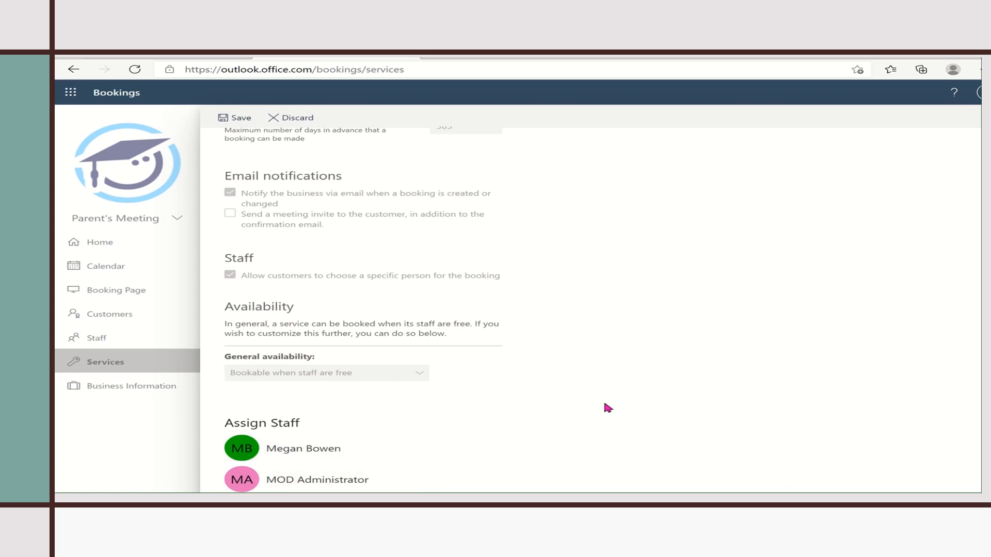
scroll(362, 310, "up", 5)
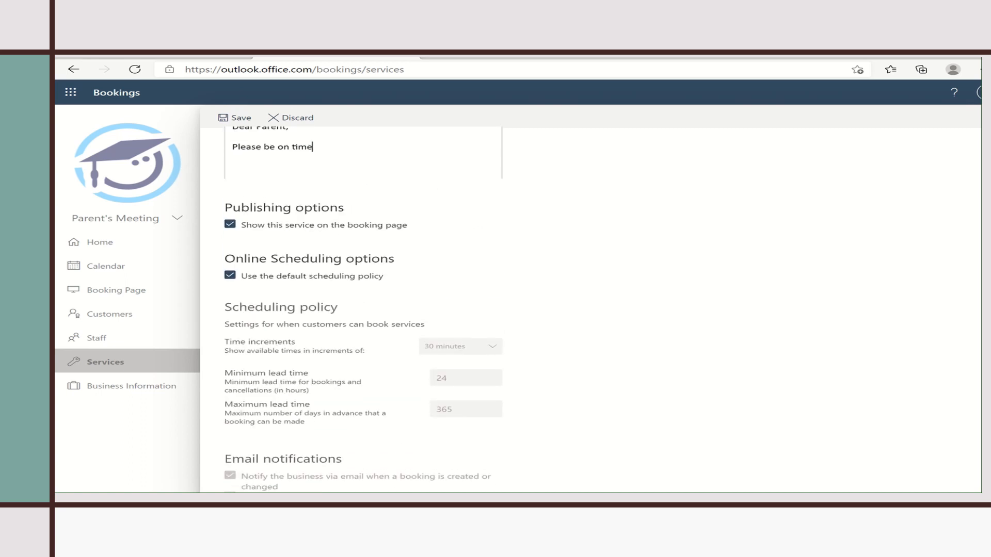
left_click(230, 276)
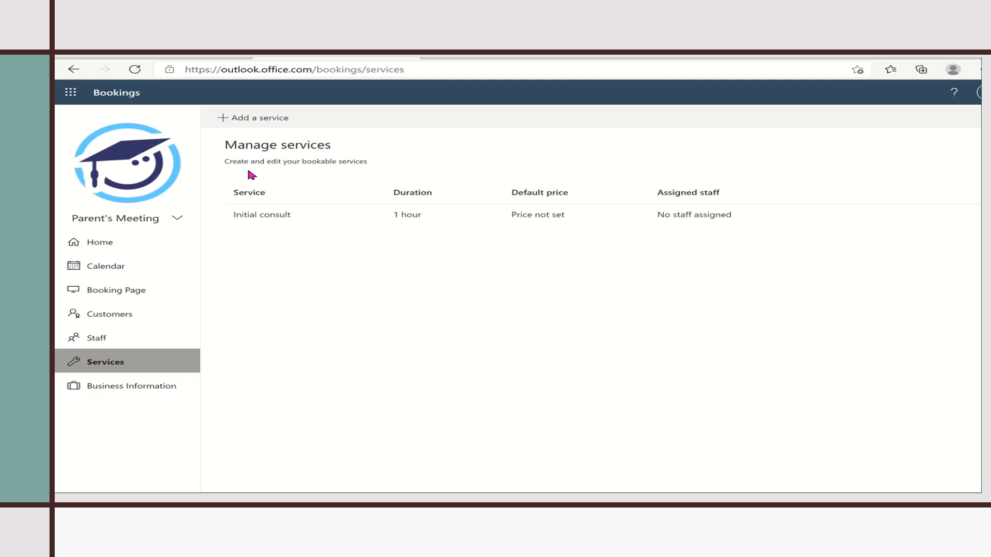
left_click(116, 290)
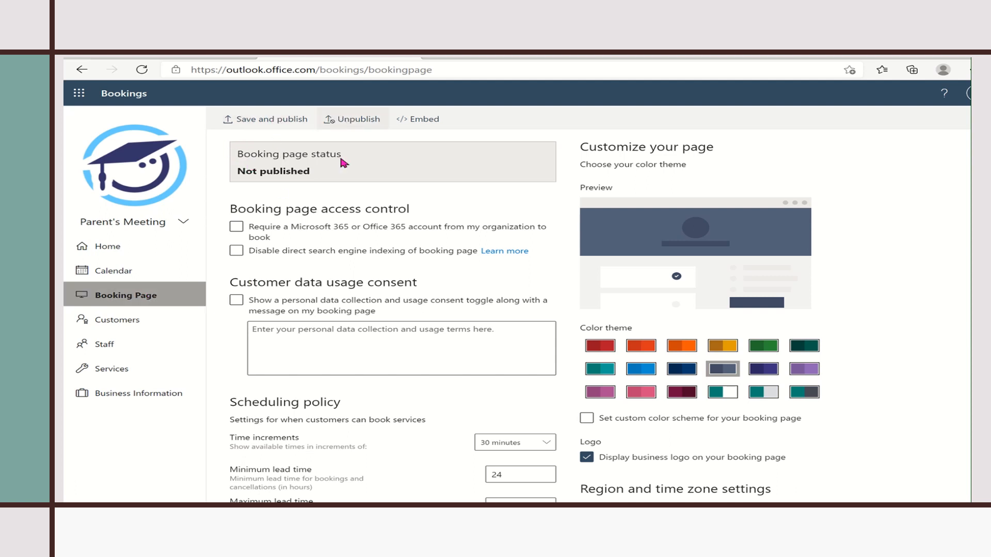
- Enable the data collection consent message, leaving organisation accounts not required
left_click(249, 227)
left_click(236, 226)
left_click(290, 299)
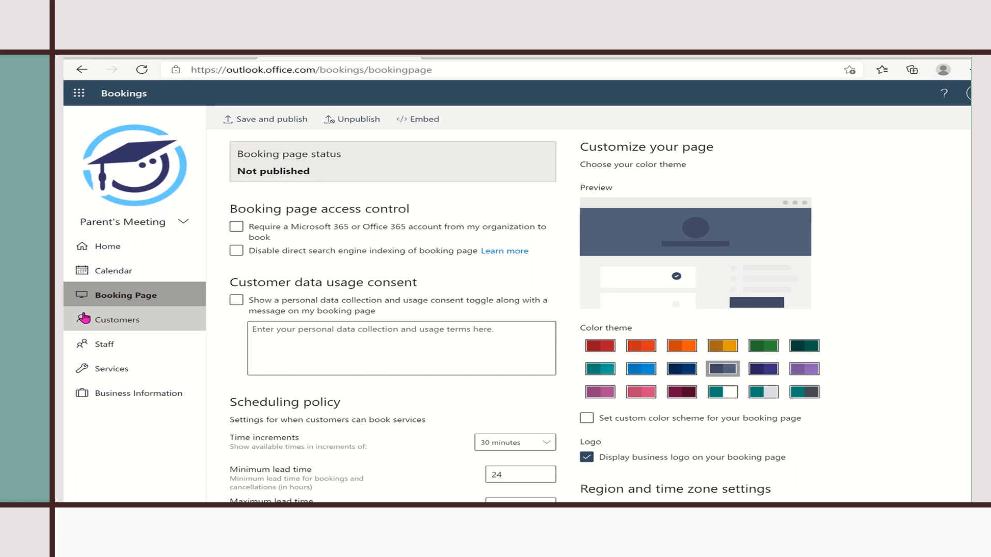
- Apply the blue colour theme and save and publish the booking page
scroll(403, 309, "down", 3)
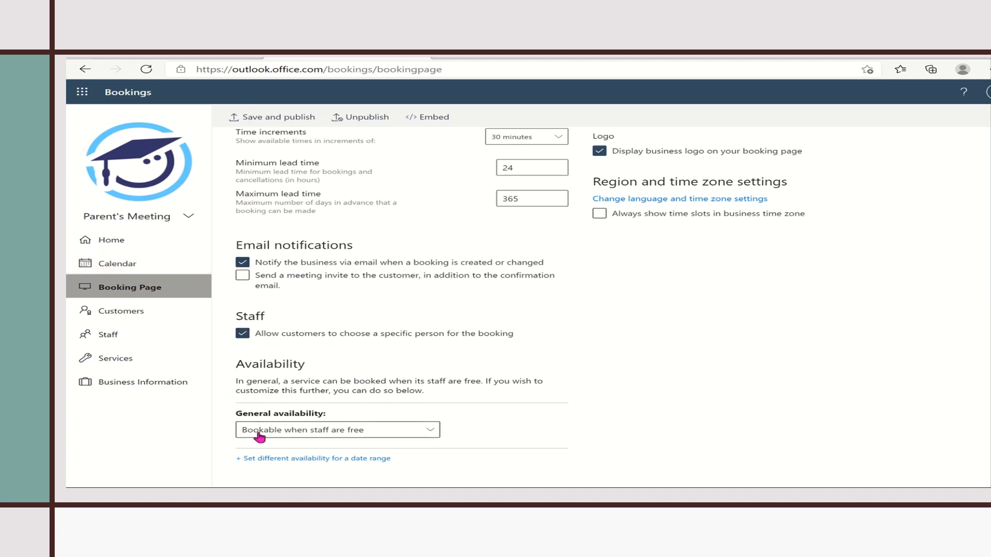
scroll(975, 200, "up", 5)
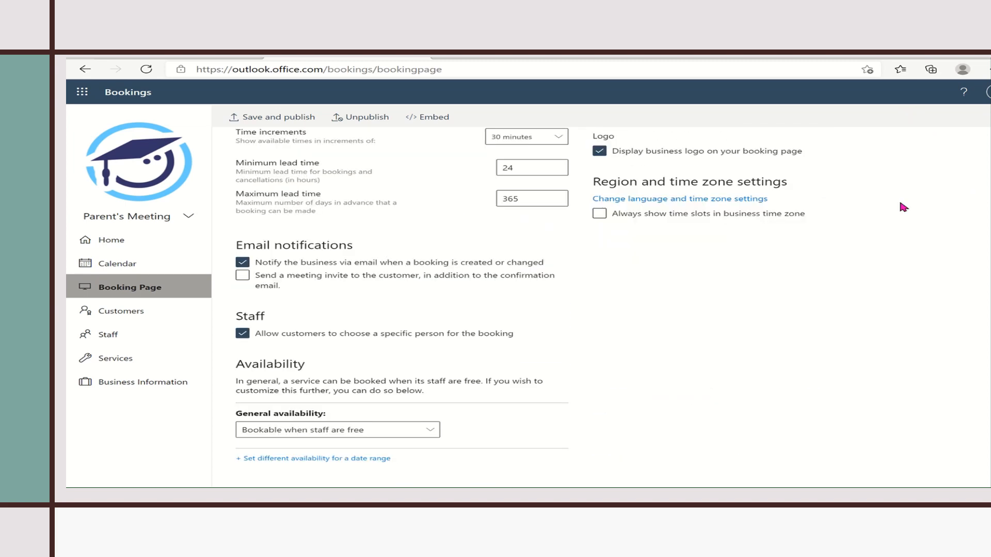
scroll(977, 178, "up", 5)
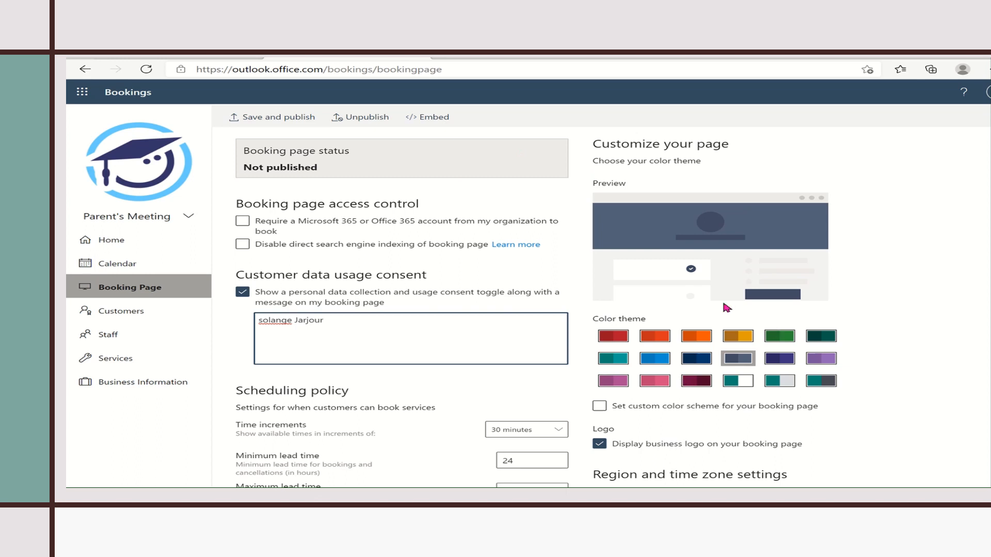
left_click(696, 358)
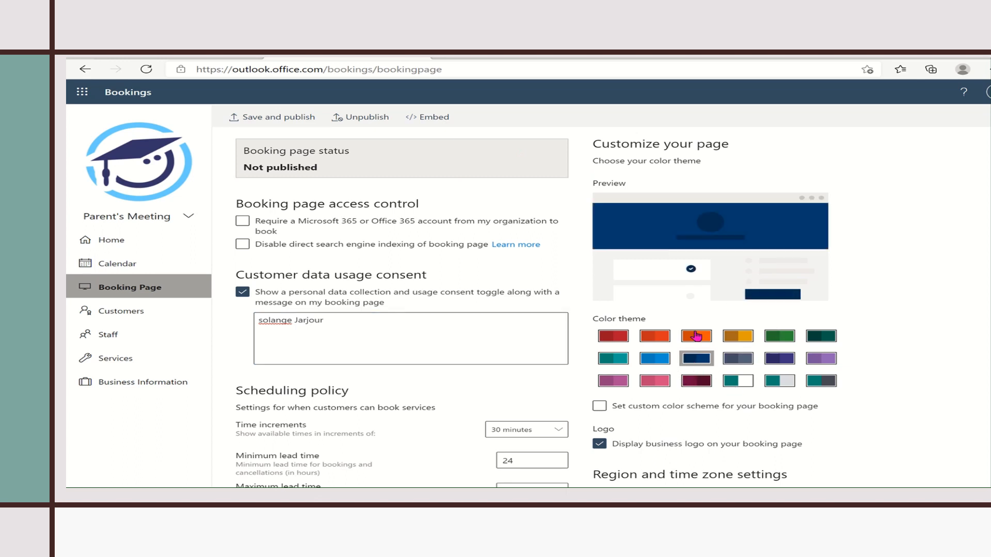
left_click(696, 336)
left_click(665, 342)
left_click(659, 363)
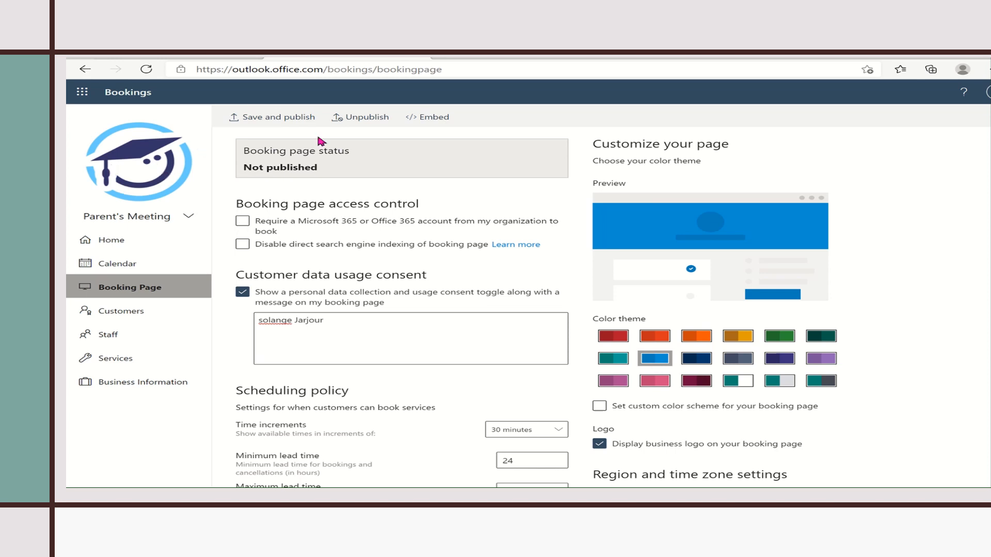
left_click(283, 118)
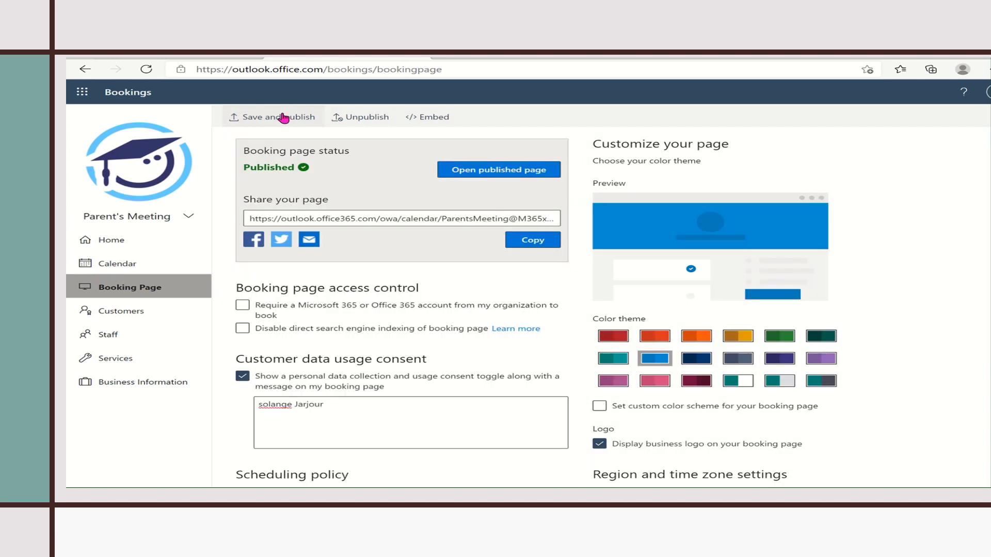
- Open the published booking page and select the Parent teacher meeting service
left_click(511, 174)
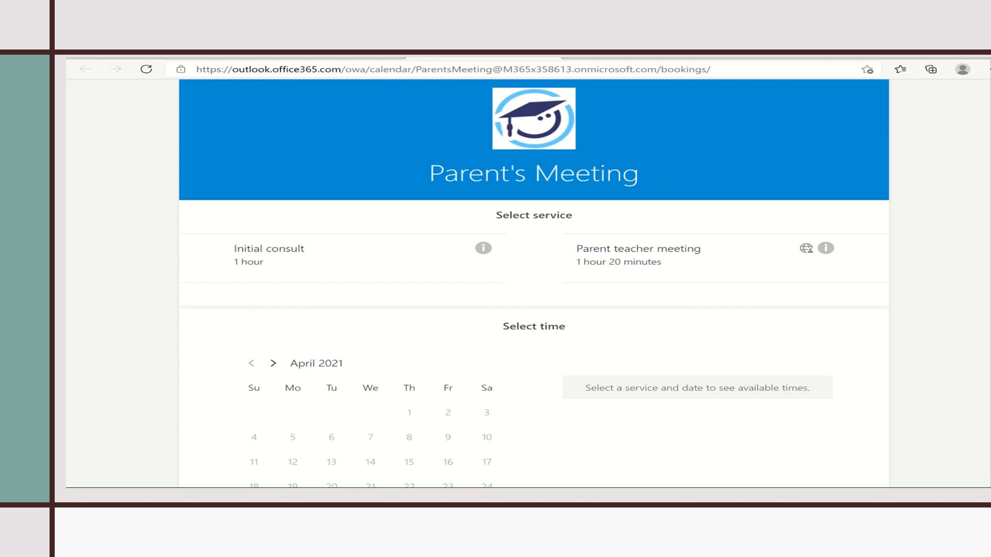
scroll(534, 283, "down", 2)
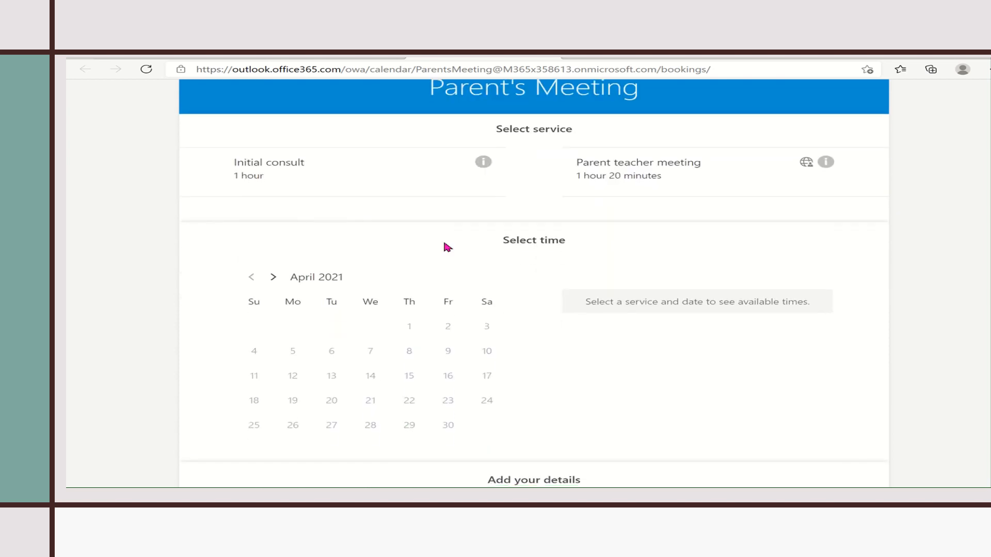
left_click(297, 186)
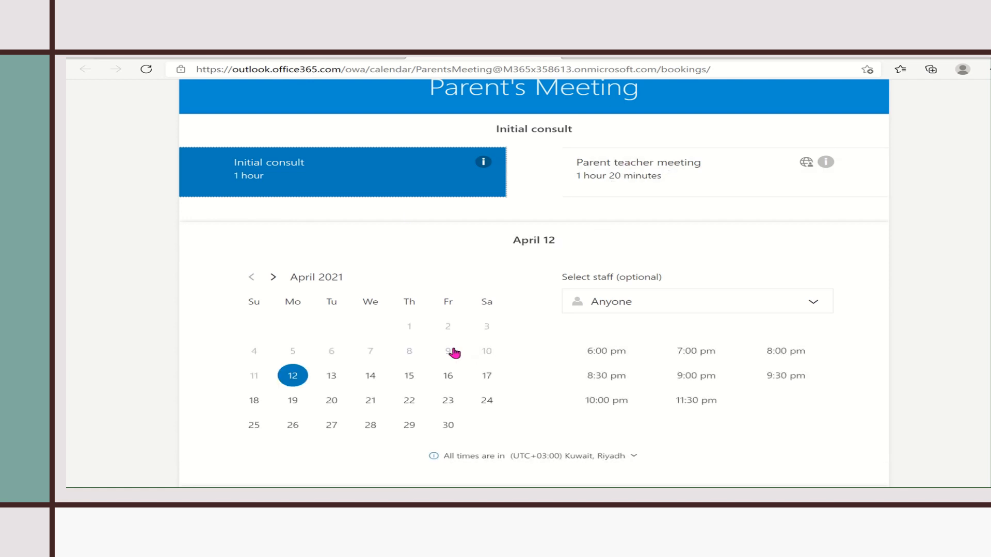
left_click(622, 176)
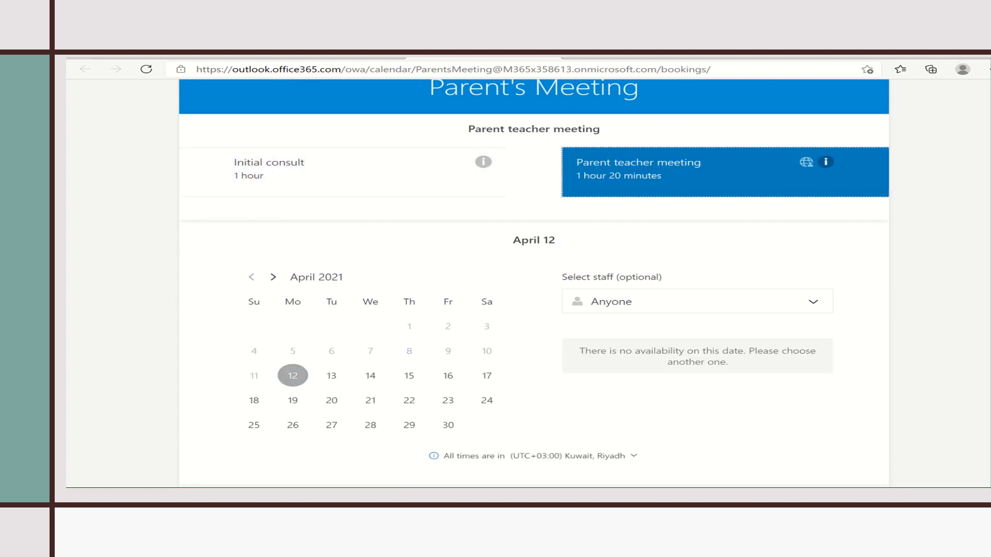
scroll(534, 284, "down", 3)
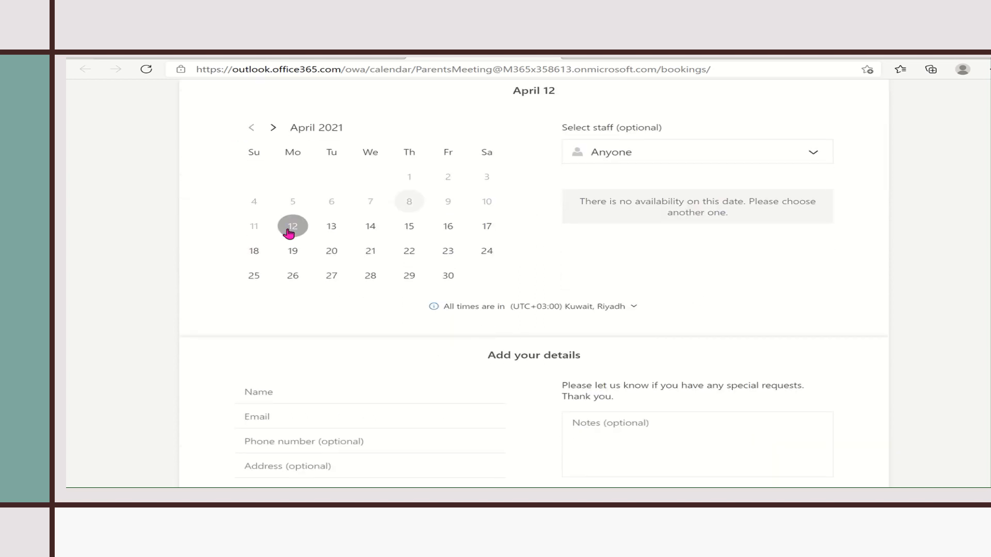
- Book April 13 at 7:30 pm with the available administrator
left_click(773, 157)
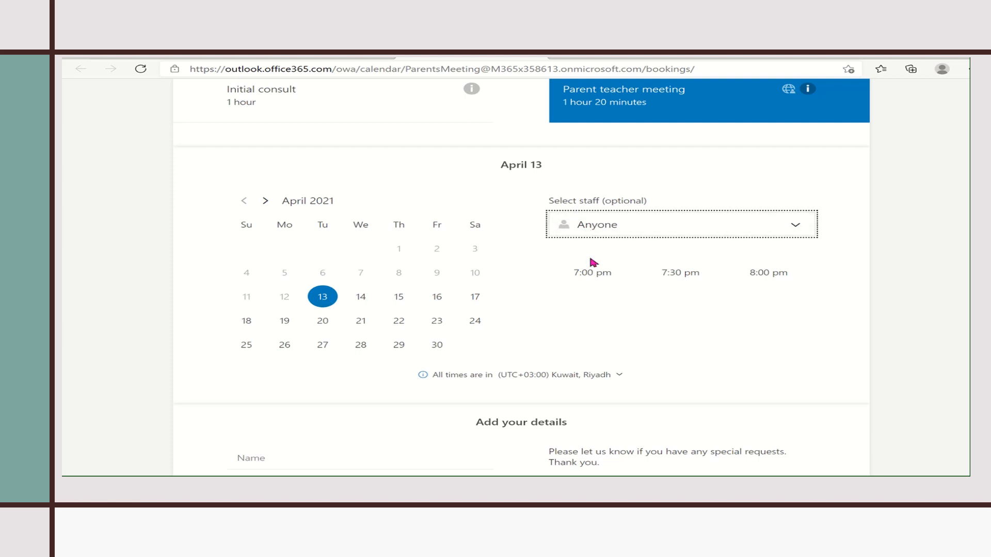
left_click(790, 225)
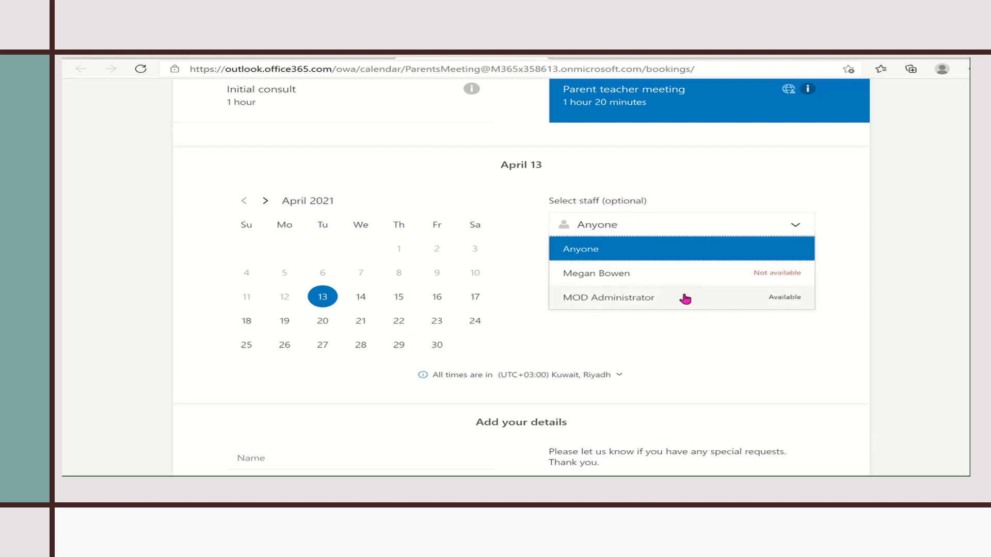
left_click(651, 298)
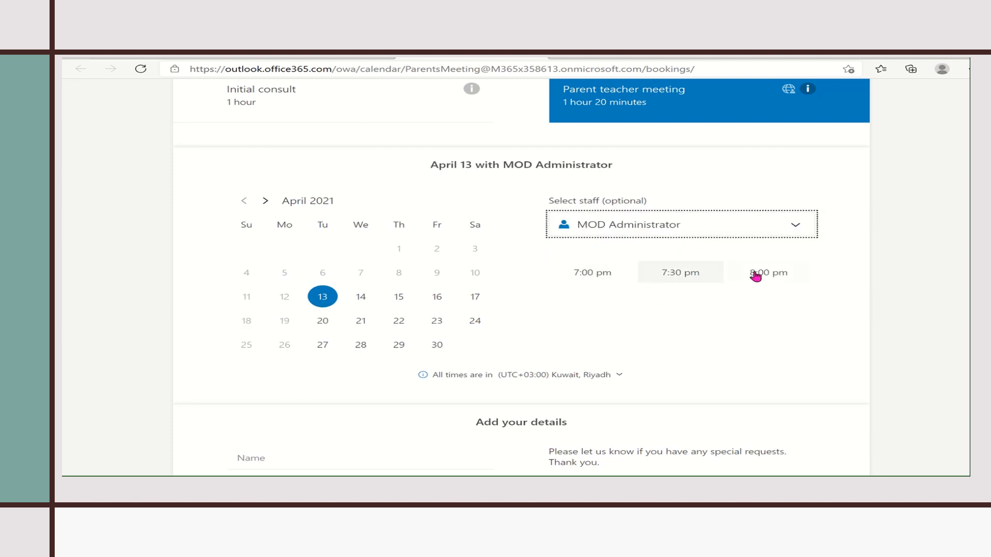
left_click(675, 276)
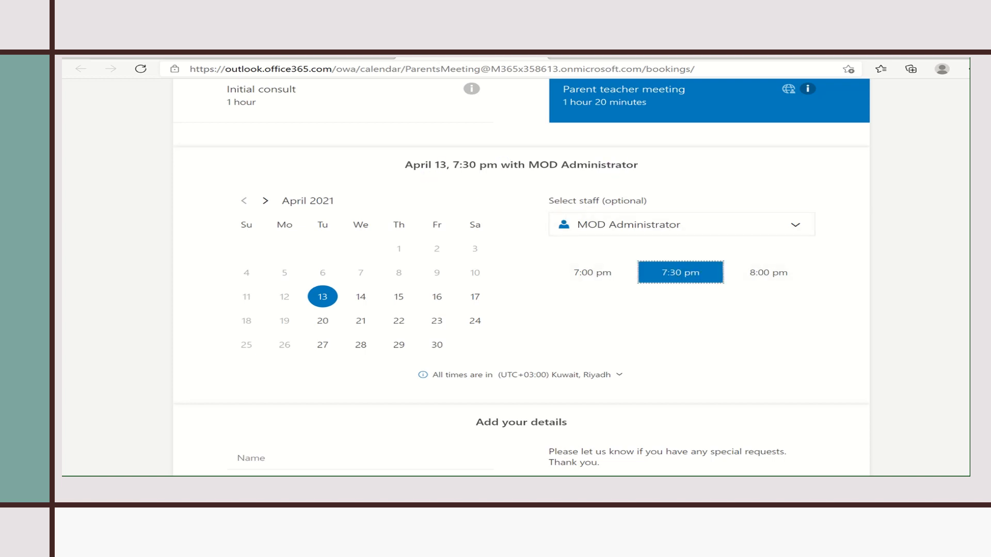
scroll(521, 279, "down", 4)
left_click(308, 237)
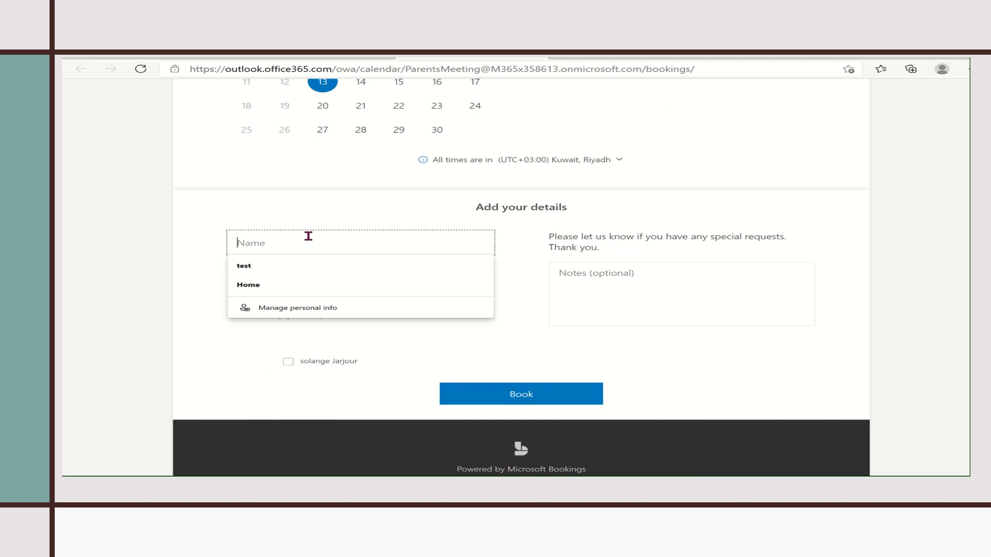
- Enter the parent's name and e-mail address, accept the data consent statement, and book the appointment
type("Solange")
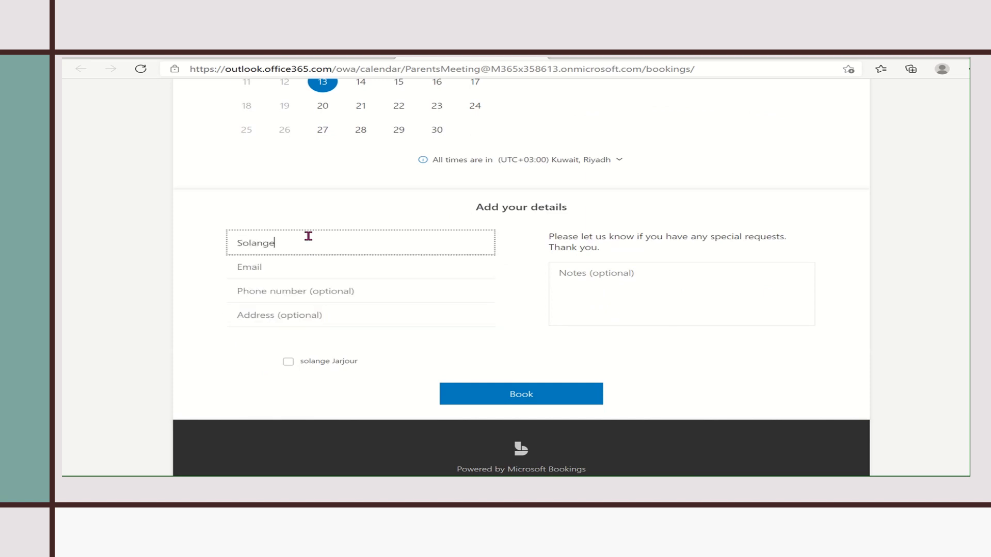
left_click(301, 266)
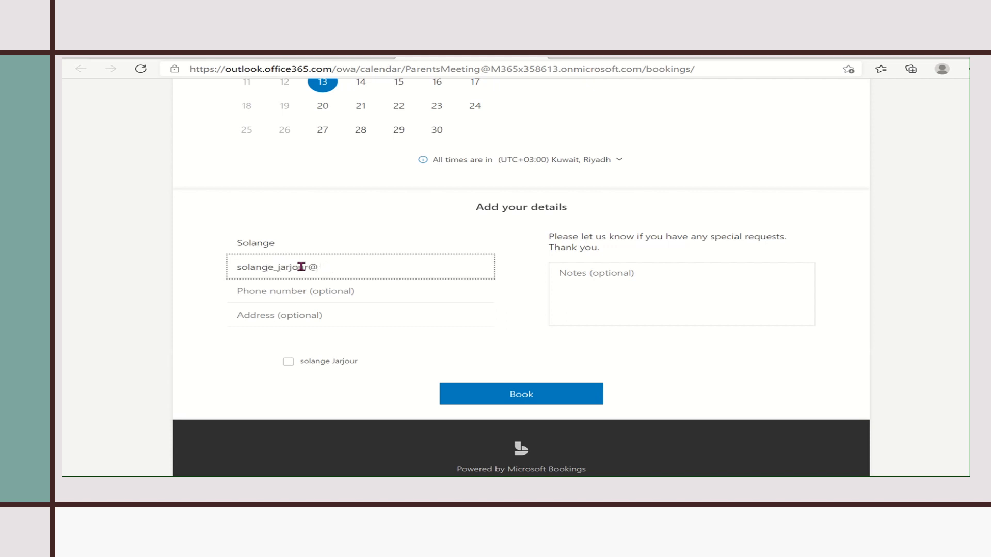
left_click(292, 366)
left_click(521, 398)
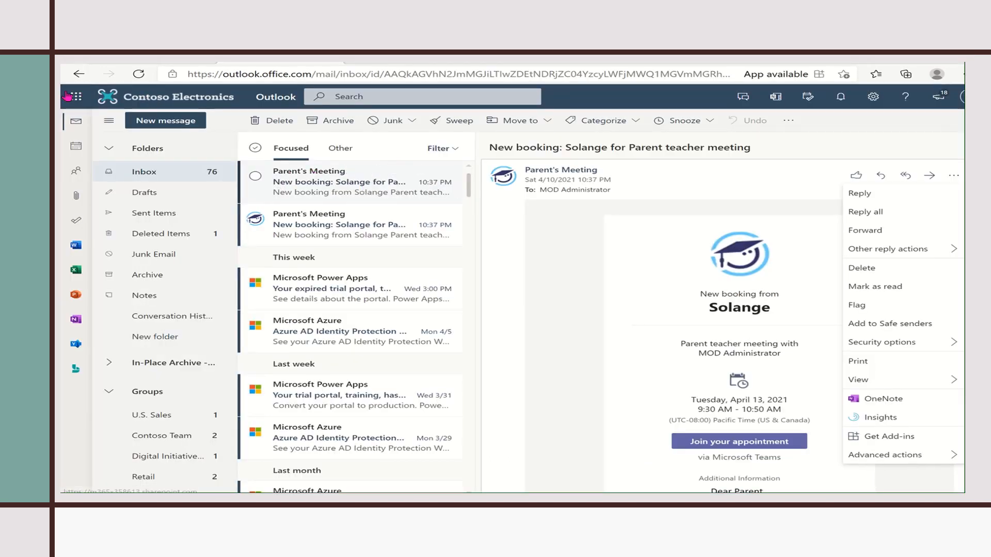
- Read the new booking e-mail for the Tuesday, April 13, 2021, 9:30–10:50 AM Parent teacher meeting
left_click(645, 295)
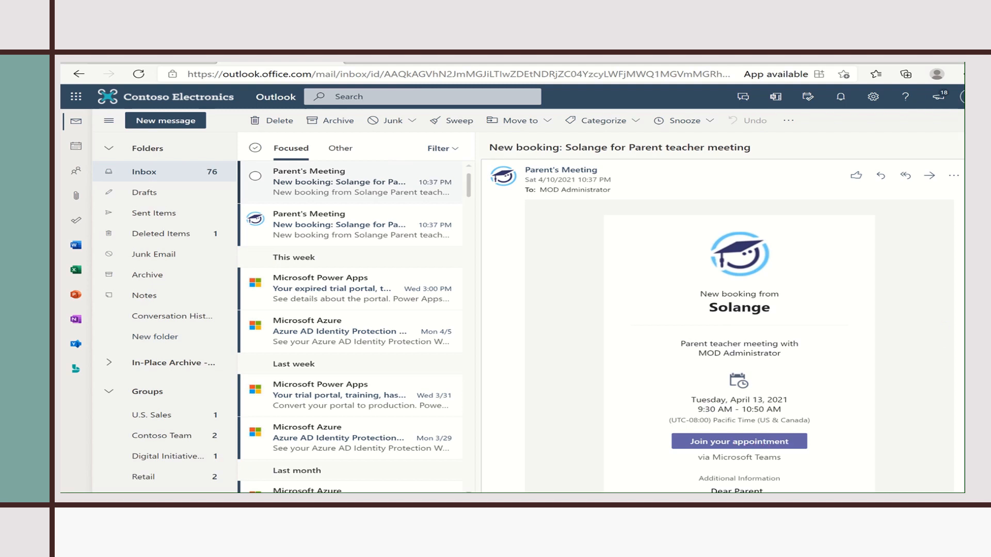
scroll(750, 300, "down", 3)
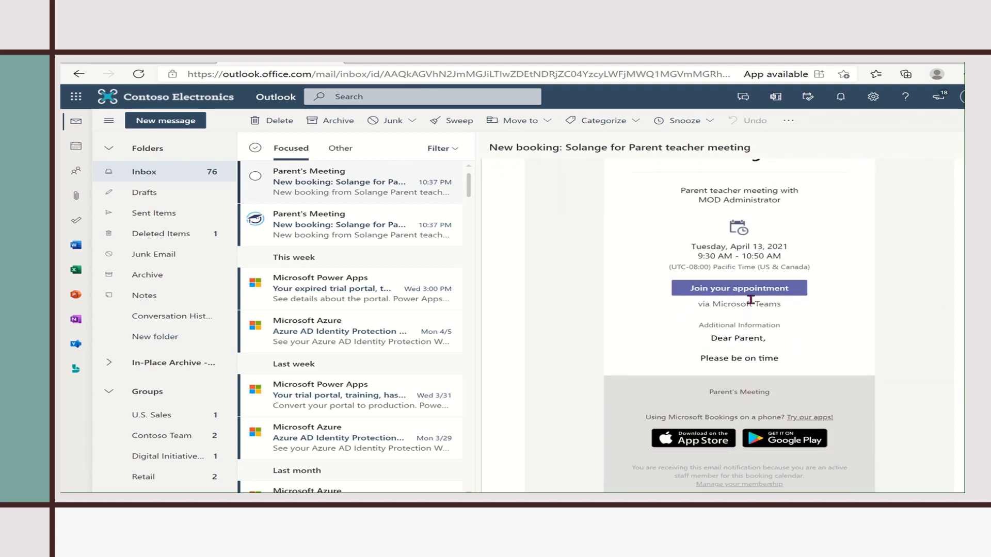